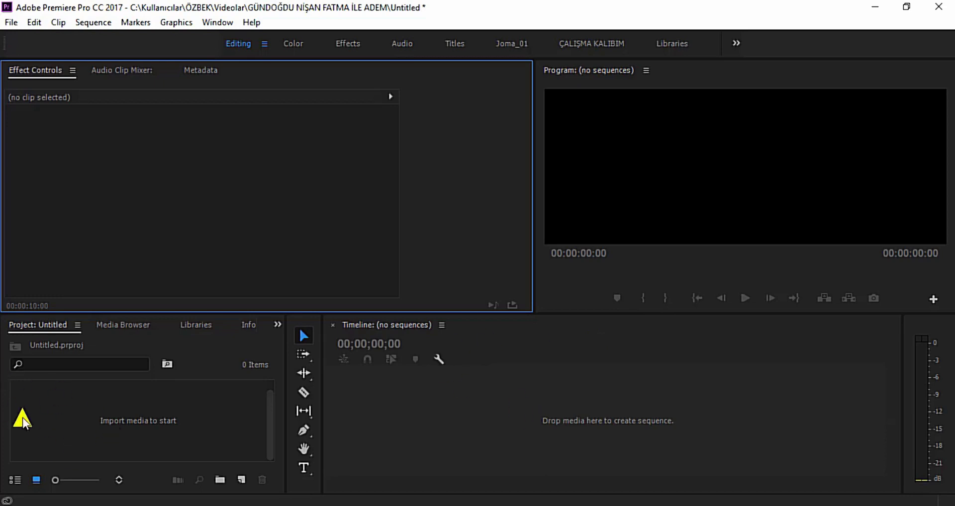
# Step: Import the clip Pexels Videos 1414530 from the Project panel's Import dialog
pyautogui.rightClick(71, 425)
pyautogui.click(120, 390)
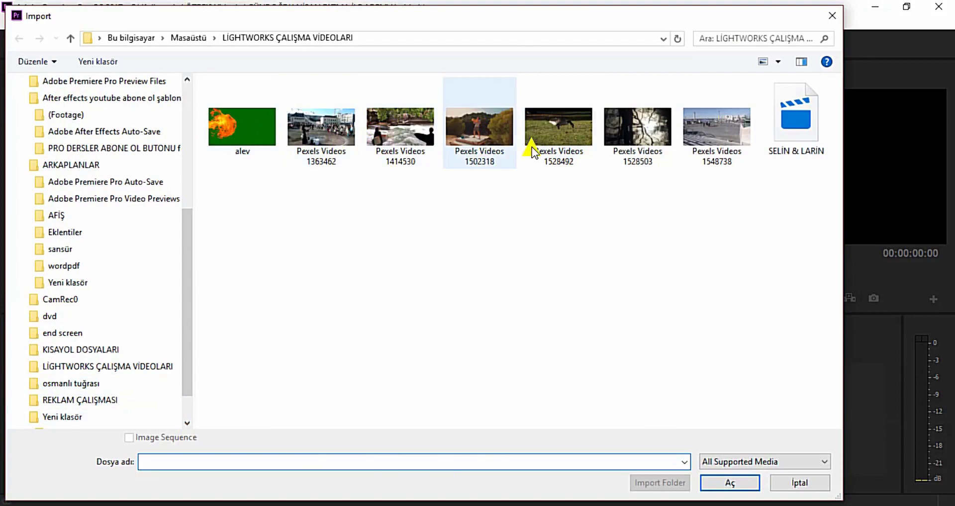
pyautogui.click(397, 142)
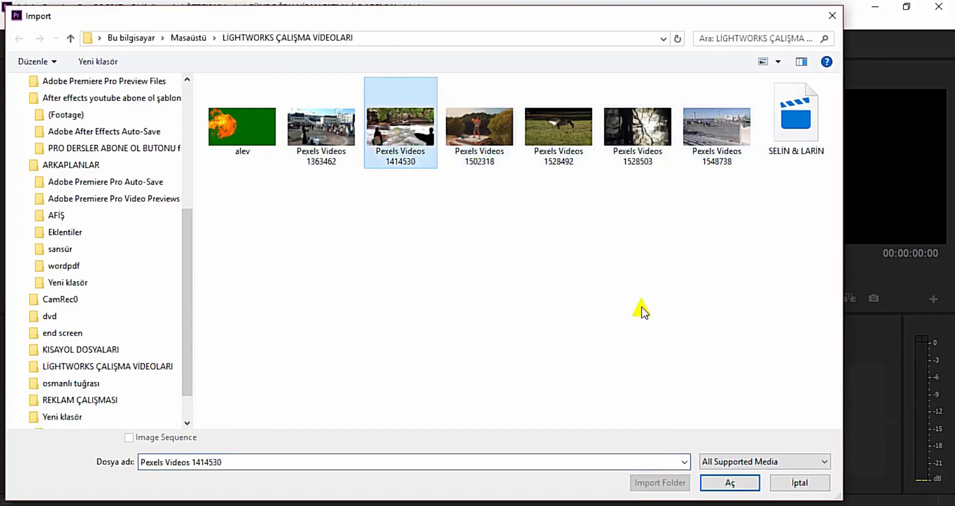
pyautogui.click(730, 490)
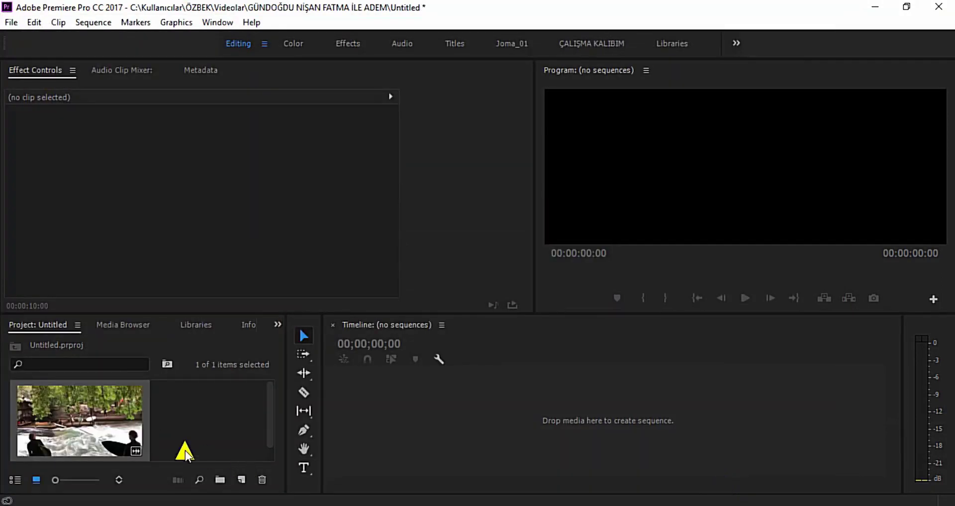
# Step: Make the lower panels taller and leave the Project panel in List View, showing name and frame rate
pyautogui.moveTo(184, 310); pyautogui.dragTo(184, 283)
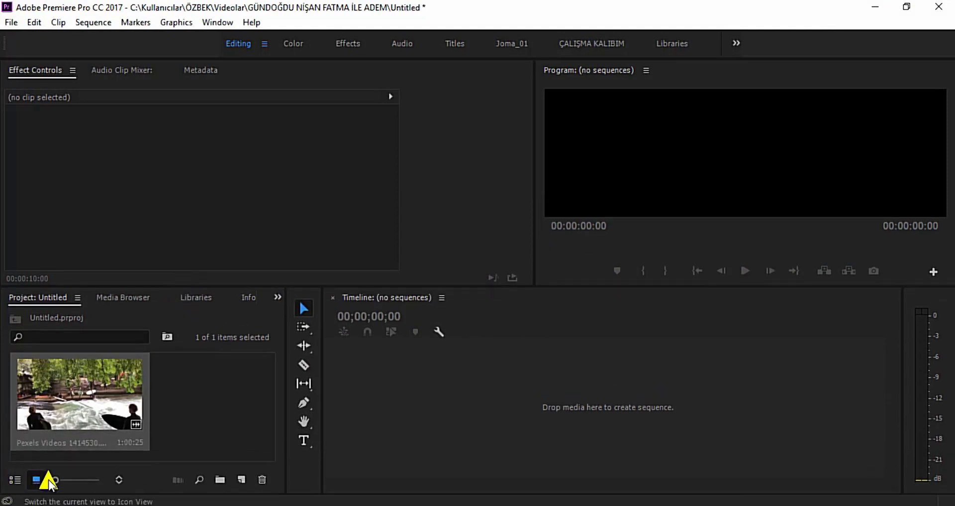
pyautogui.click(15, 480)
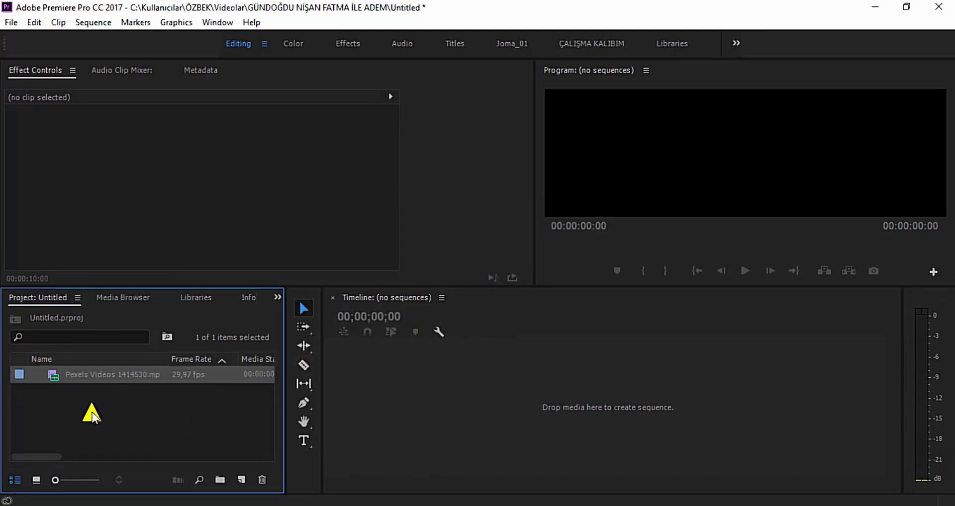
pyautogui.click(34, 480)
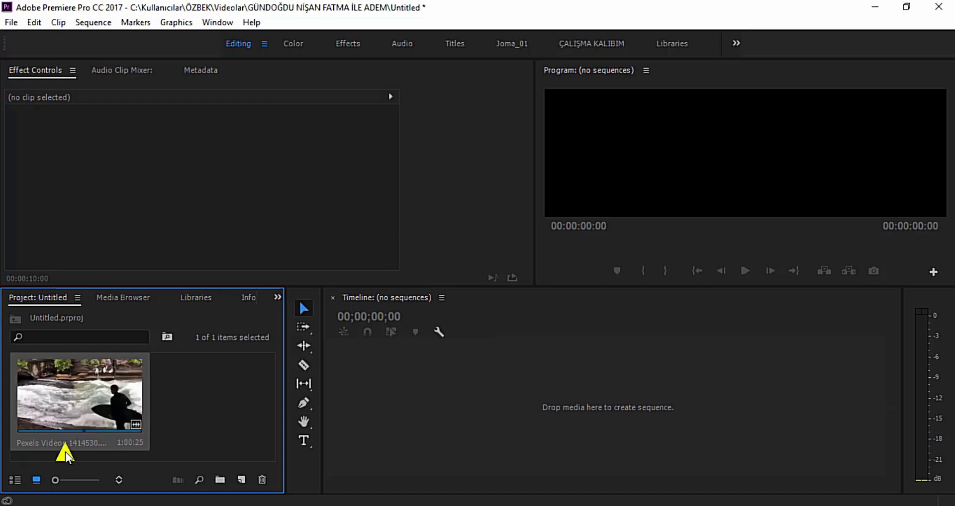
pyautogui.click(15, 480)
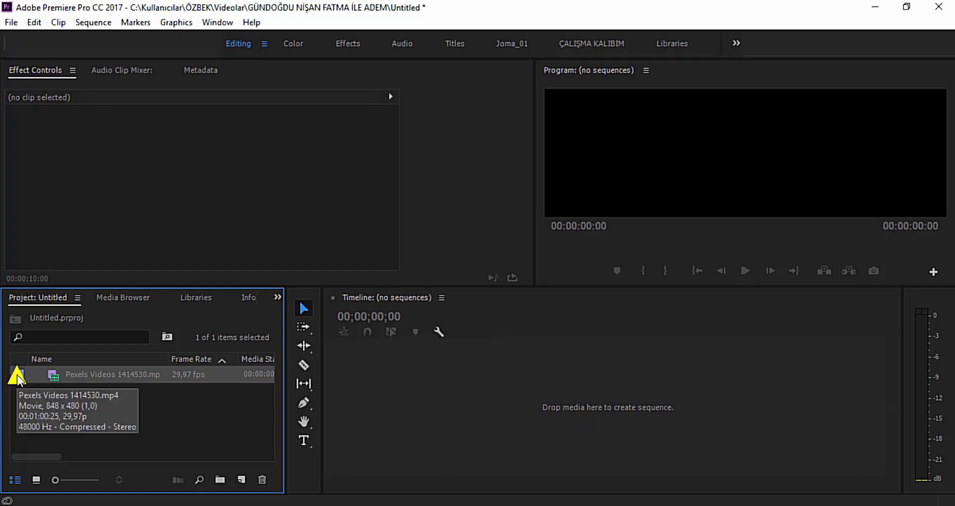
# Step: Open the surfing clip in the Source monitor at Fit zoom and enlarge its preview area
pyautogui.doubleClick(18, 378)
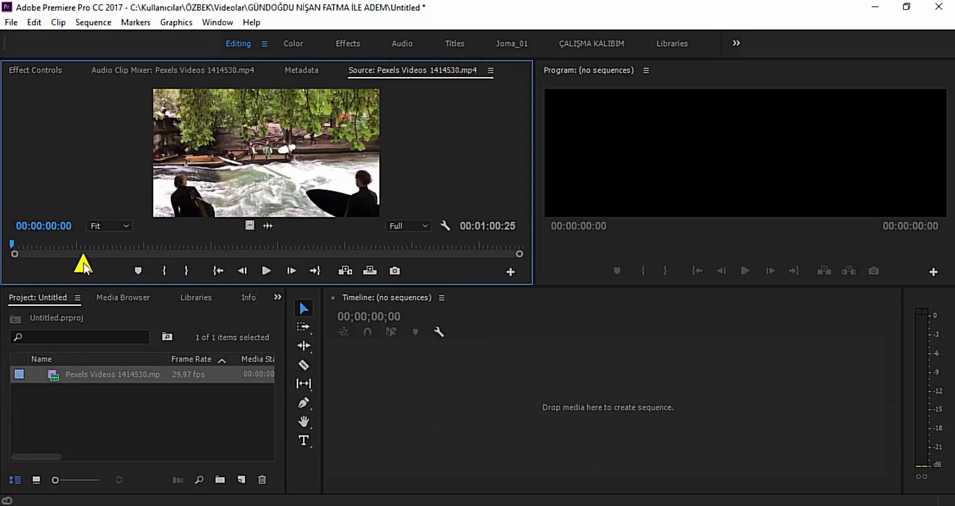
pyautogui.click(126, 226)
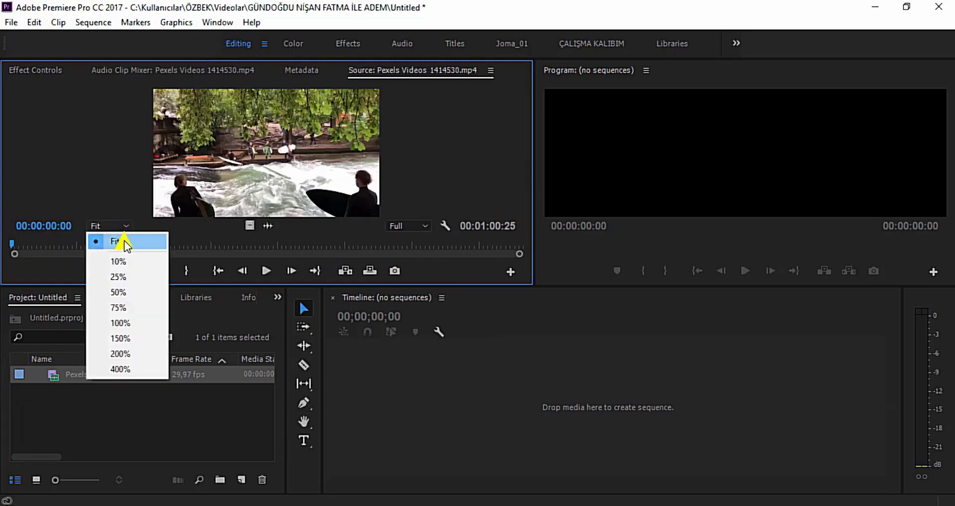
pyautogui.click(101, 163)
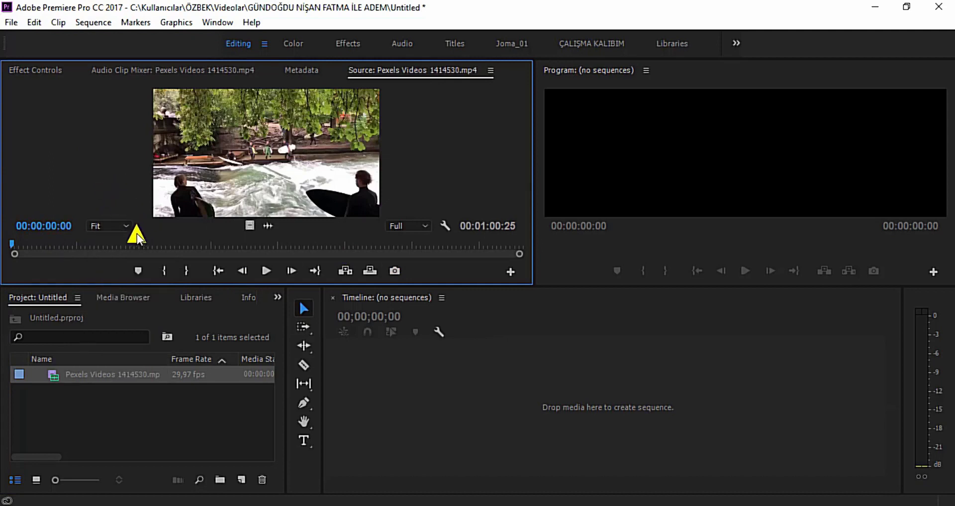
pyautogui.moveTo(511, 287)
pyautogui.mouseDown()
pyautogui.moveTo(469, 424)
pyautogui.moveTo(464, 327)
pyautogui.mouseUp()
# Step: Set the Source monitor's playback resolution to 1/2, keeping the zoom at Fit
pyautogui.click(127, 275)
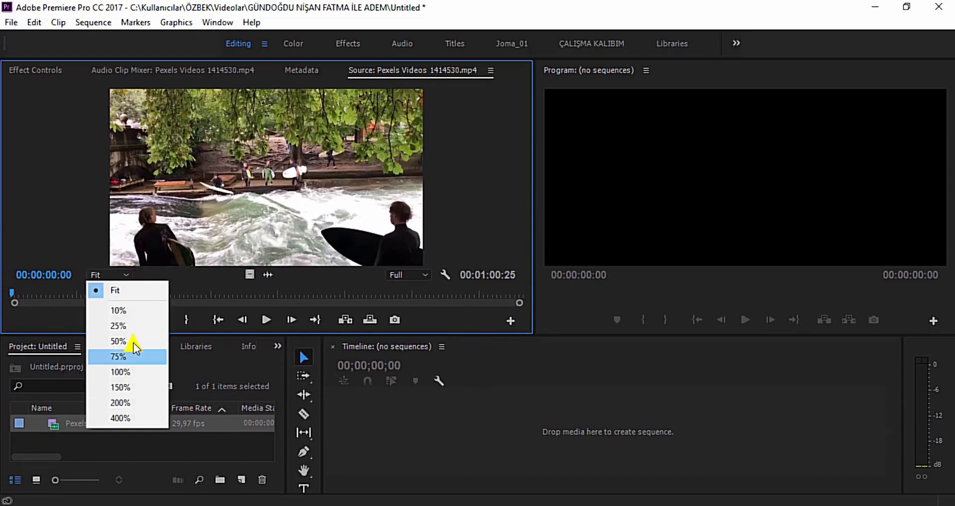
pyautogui.click(69, 193)
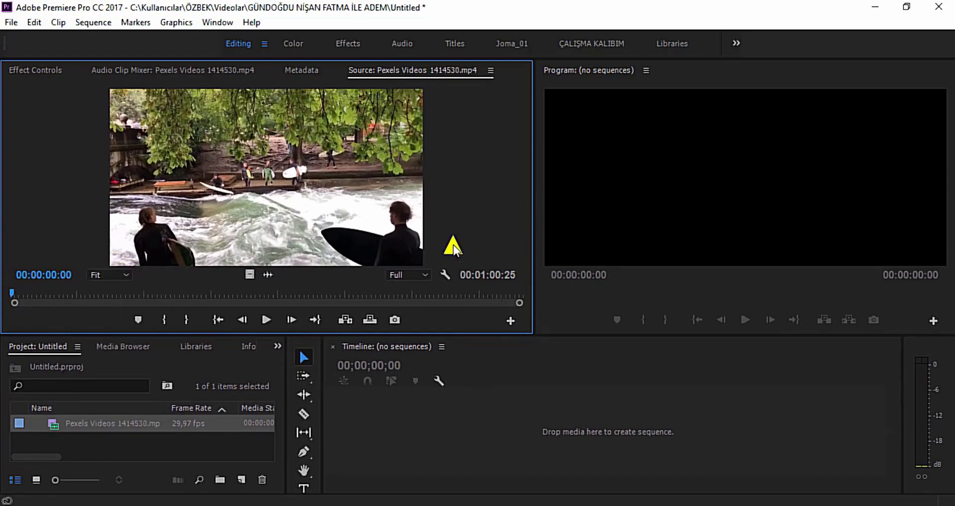
pyautogui.click(421, 275)
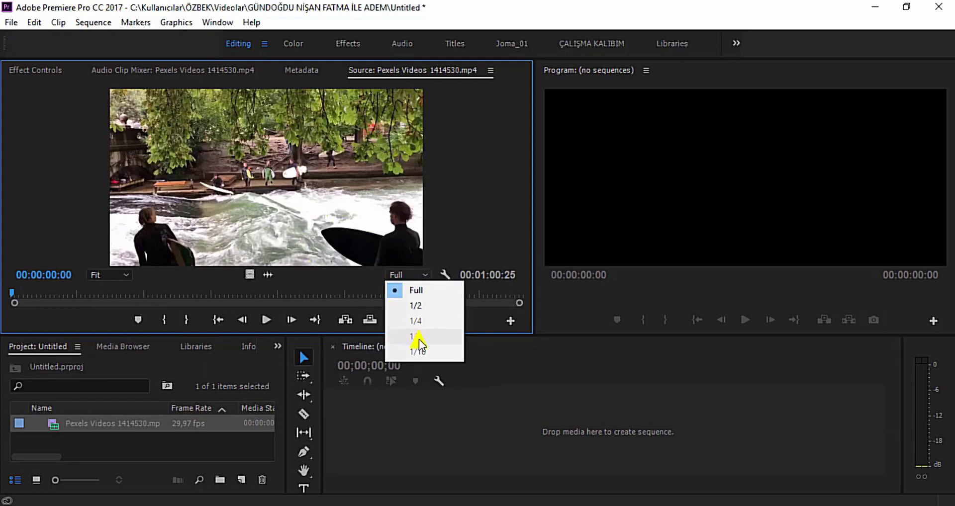
pyautogui.click(420, 306)
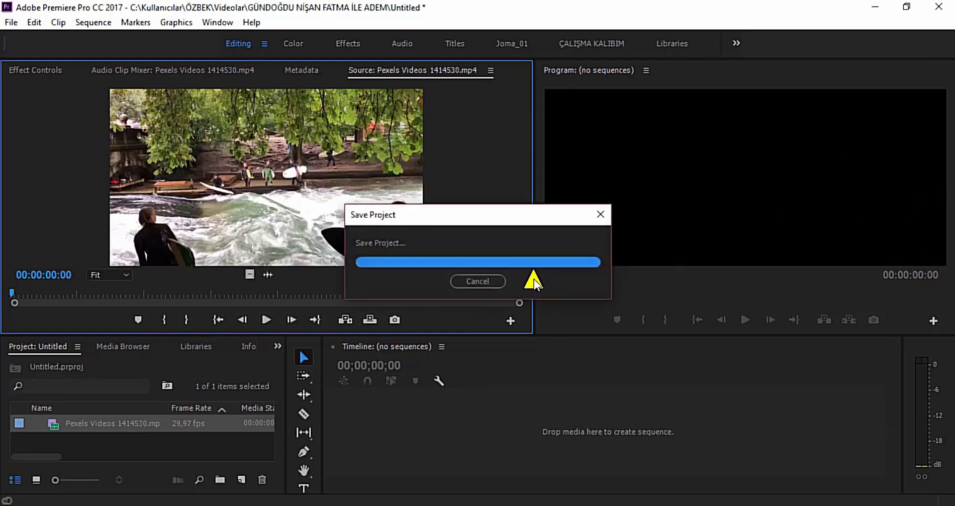
# Step: Widen the Program monitor, build the Pexels Videos 1414530 sequence from the clip, then delete the clip from V1
pyautogui.moveTo(535, 278); pyautogui.dragTo(329, 263)
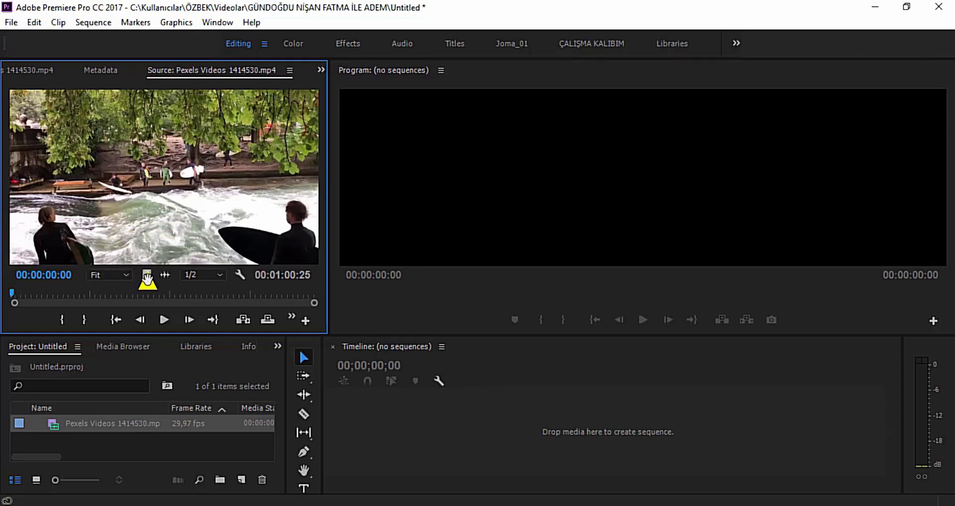
pyautogui.moveTo(147, 277)
pyautogui.mouseDown()
pyautogui.moveTo(369, 423)
pyautogui.moveTo(344, 431)
pyautogui.mouseUp()
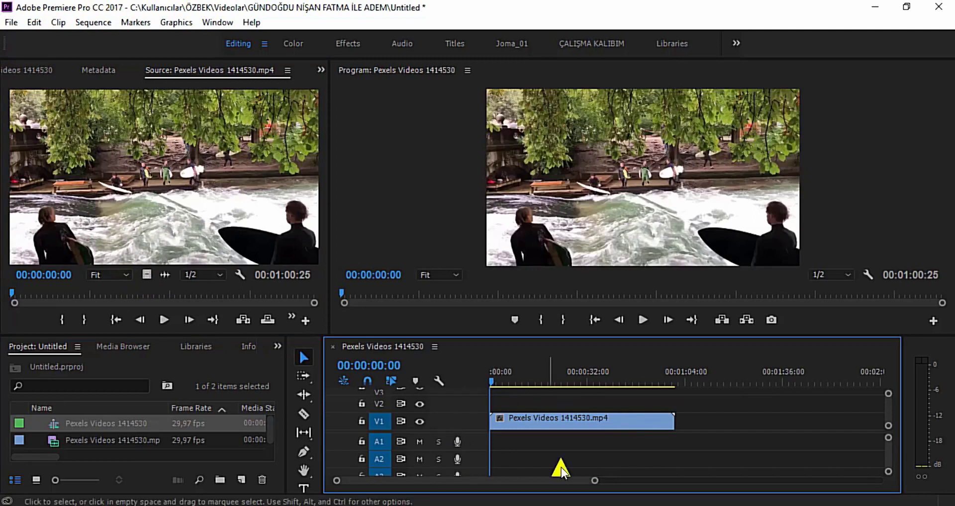
pyautogui.moveTo(691, 397); pyautogui.dragTo(536, 439)
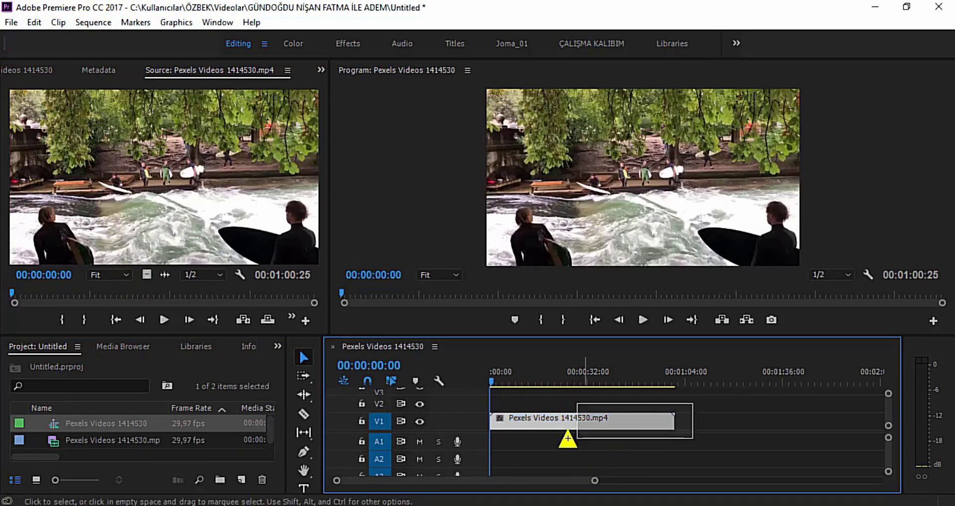
pyautogui.press('Delete')
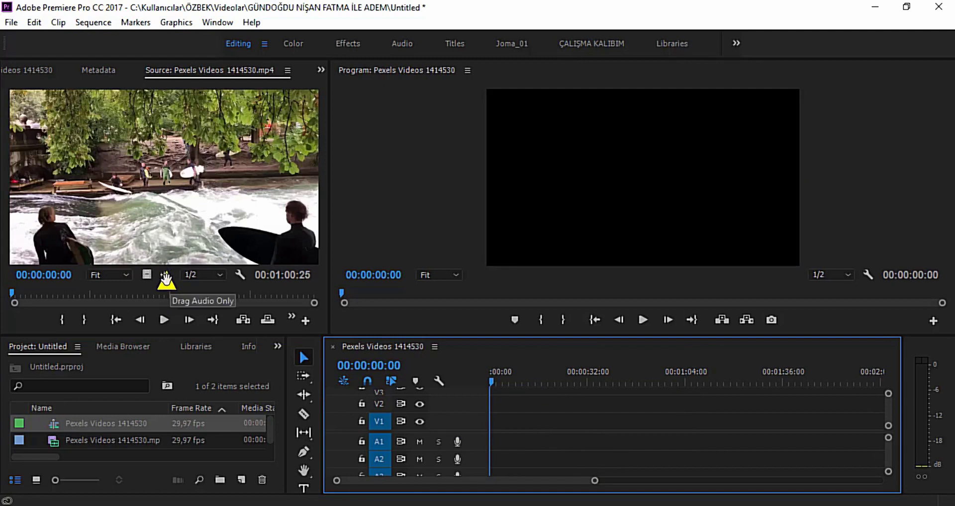
pyautogui.moveTo(166, 280); pyautogui.dragTo(486, 442)
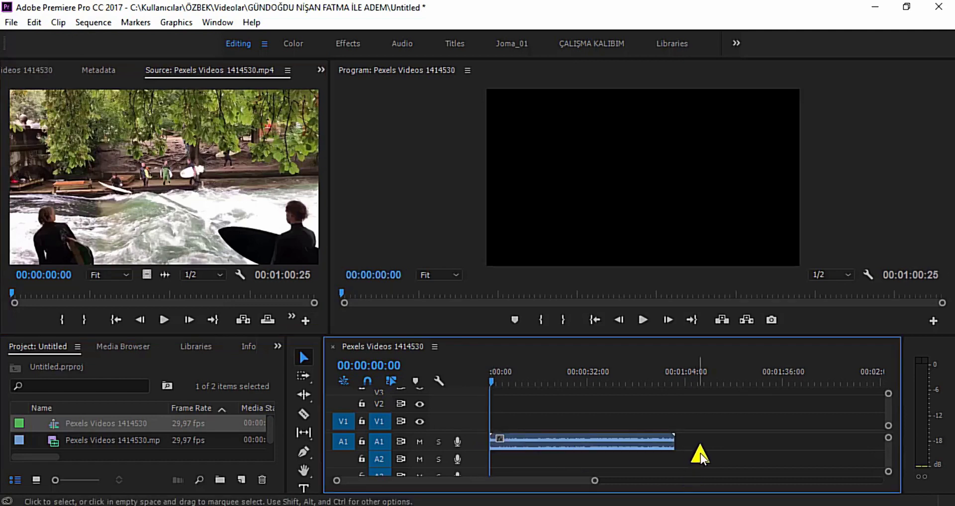
pyautogui.click(497, 443)
pyautogui.press('Delete')
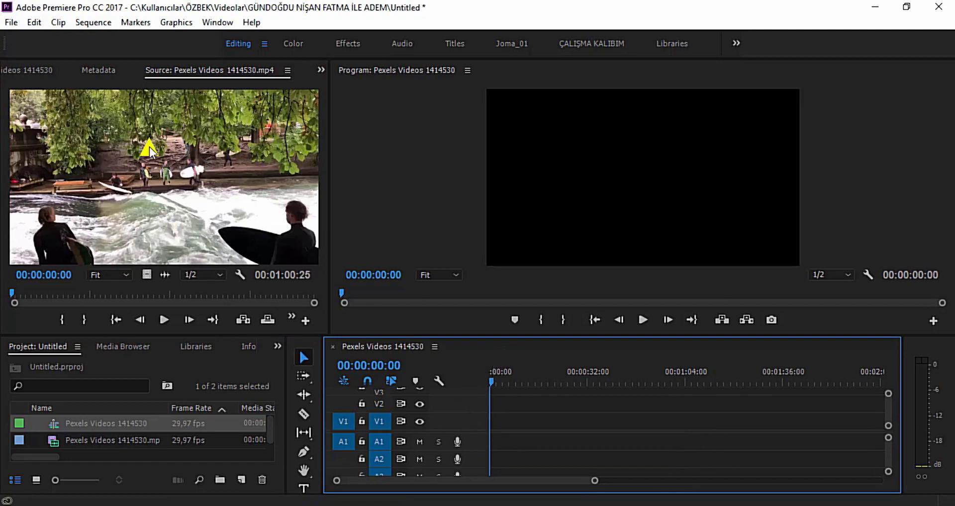
pyautogui.moveTo(150, 178); pyautogui.dragTo(490, 422)
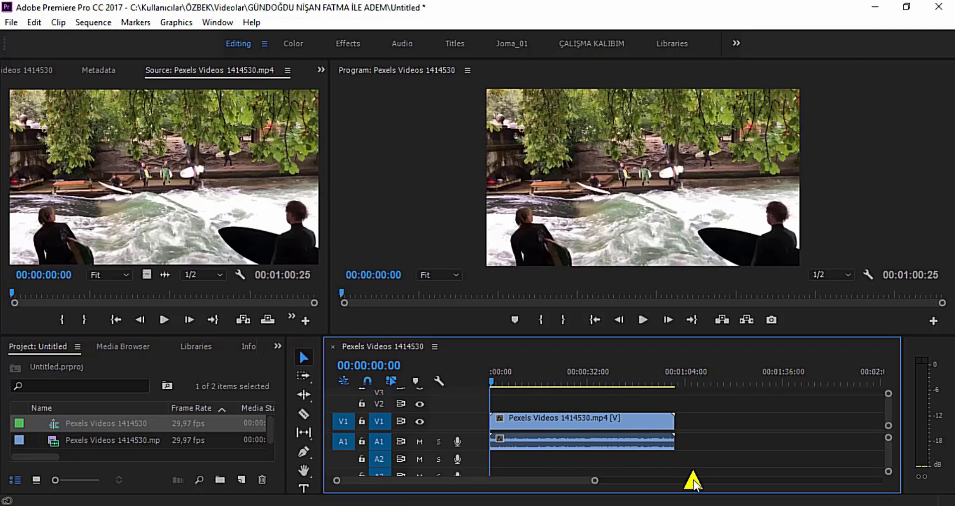
pyautogui.click(626, 448)
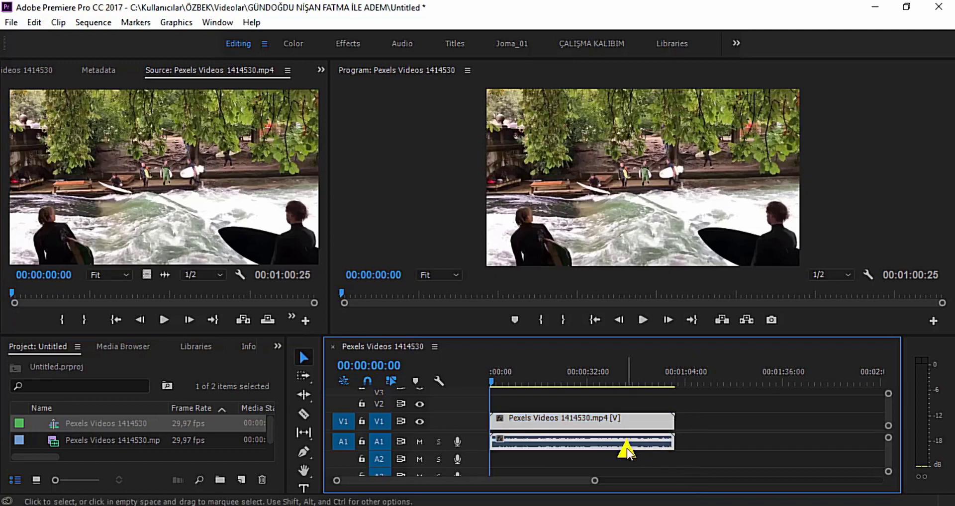
pyautogui.press('Delete')
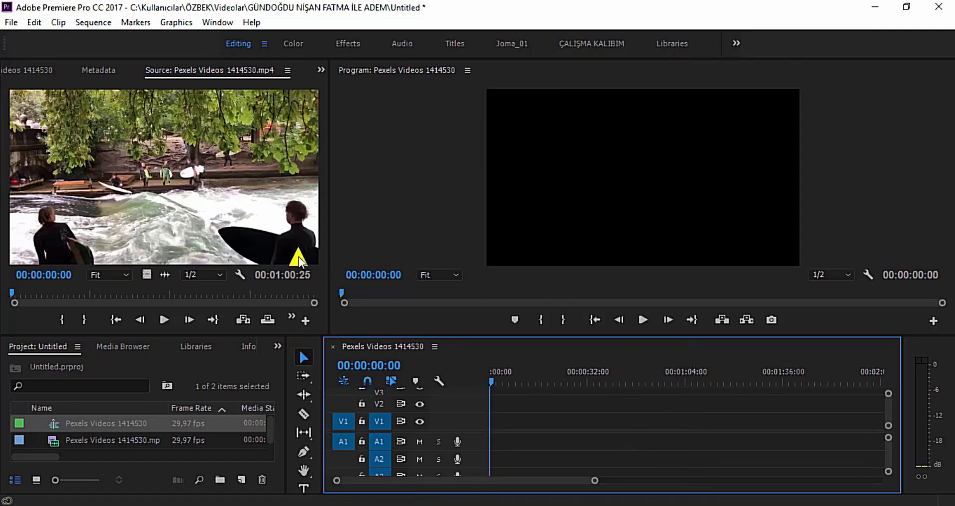
pyautogui.click(240, 323)
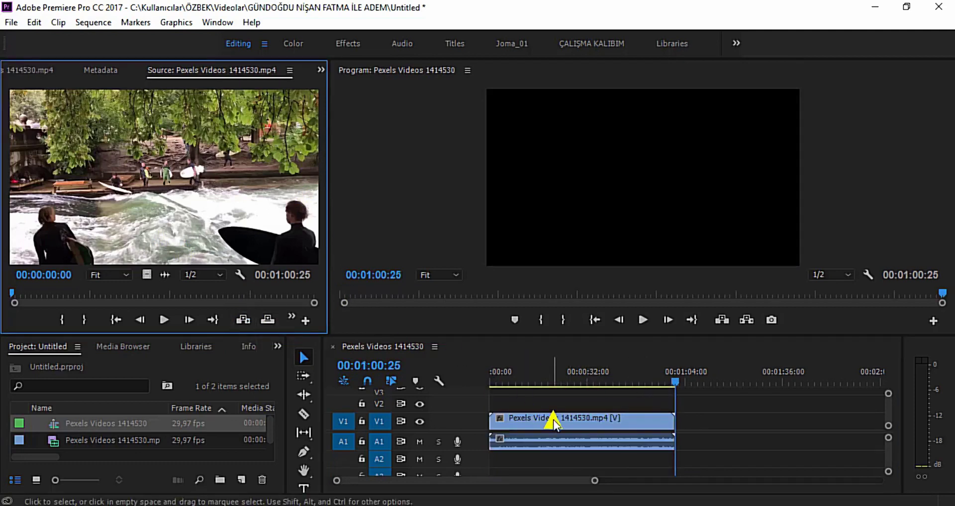
pyautogui.click(515, 447)
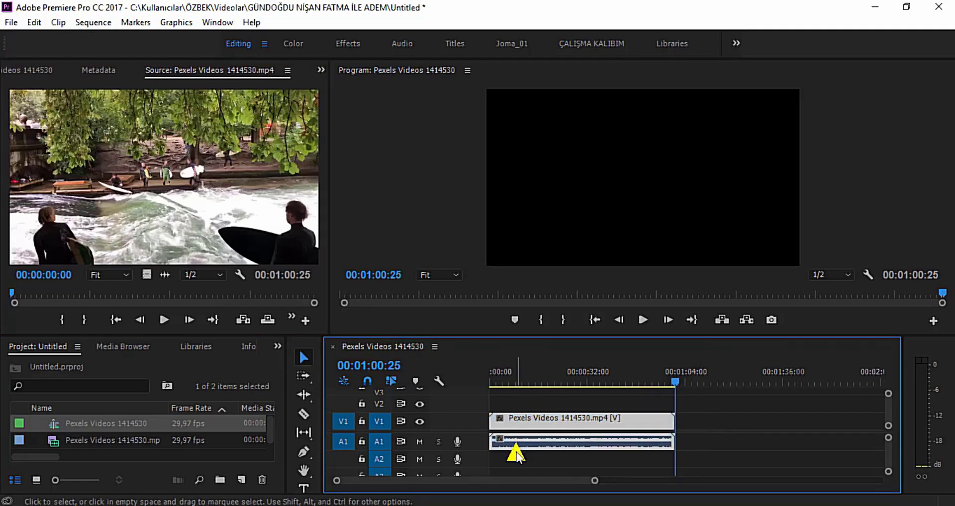
pyautogui.press('Delete')
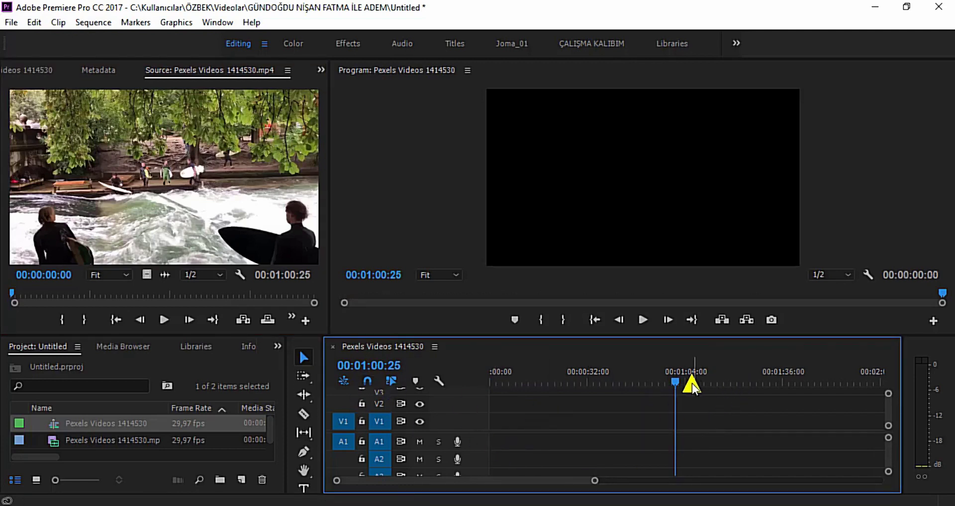
# Step: Scrub the source clip, then set its In point at 00:00:10:00
pyautogui.moveTo(676, 382); pyautogui.dragTo(452, 380)
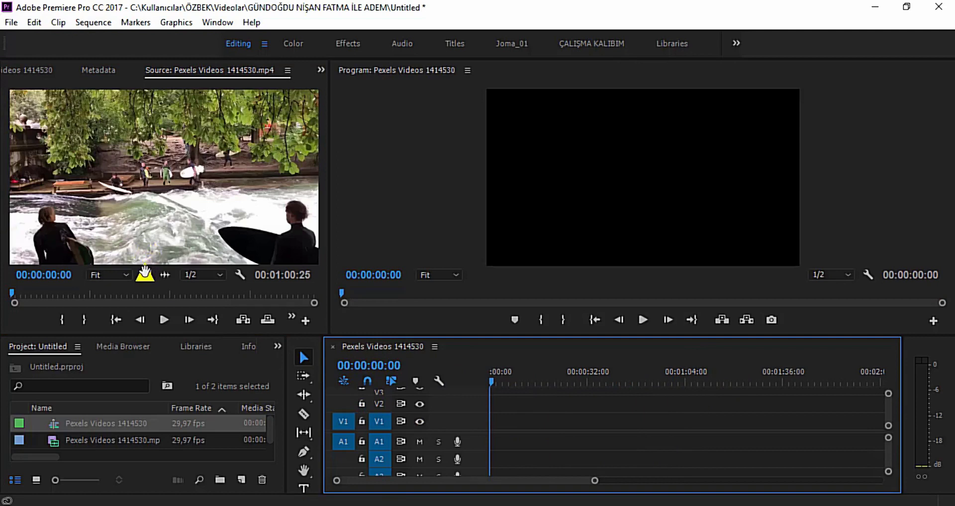
pyautogui.click(114, 323)
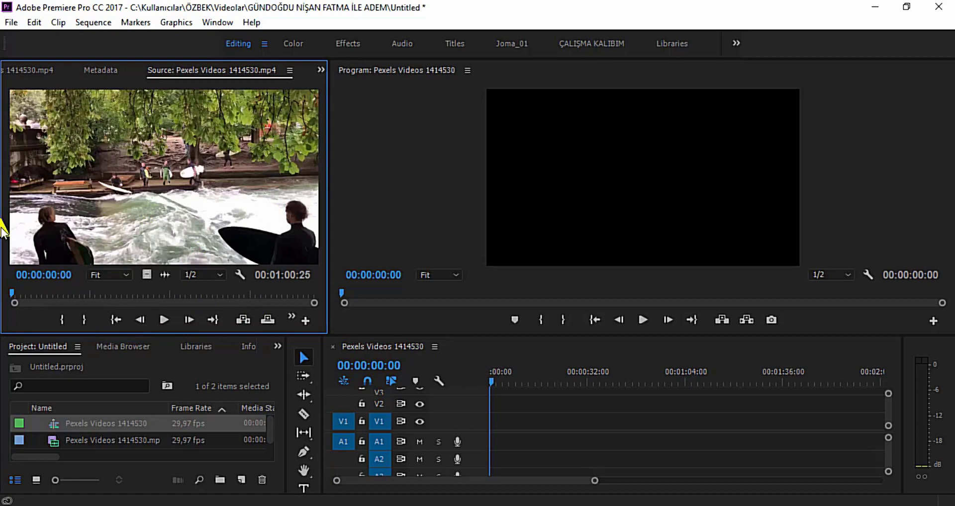
pyautogui.moveTo(10, 291)
pyautogui.mouseDown()
pyautogui.moveTo(79, 301)
pyautogui.moveTo(67, 300)
pyautogui.mouseUp()
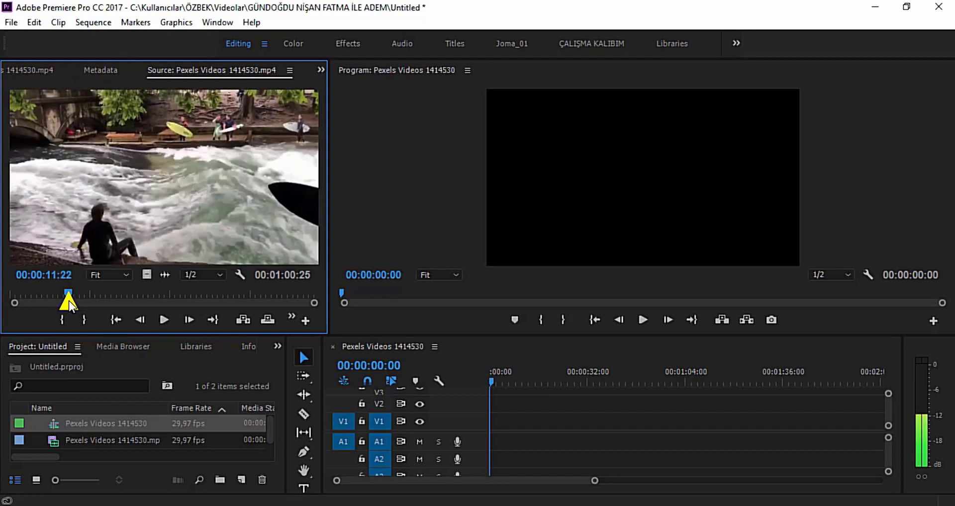
pyautogui.moveTo(68, 301); pyautogui.dragTo(1, 287)
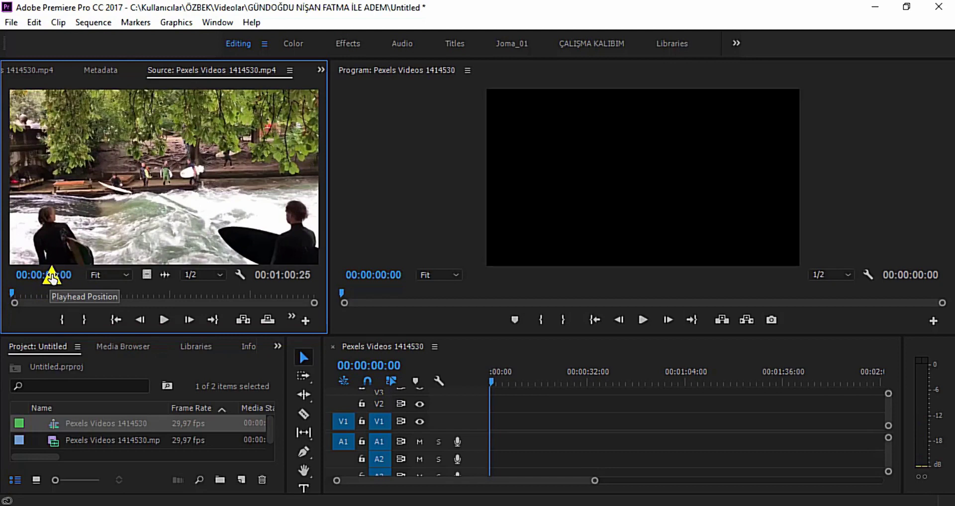
pyautogui.click(53, 275)
pyautogui.write('10')
pyautogui.write('1000')
pyautogui.click(122, 347)
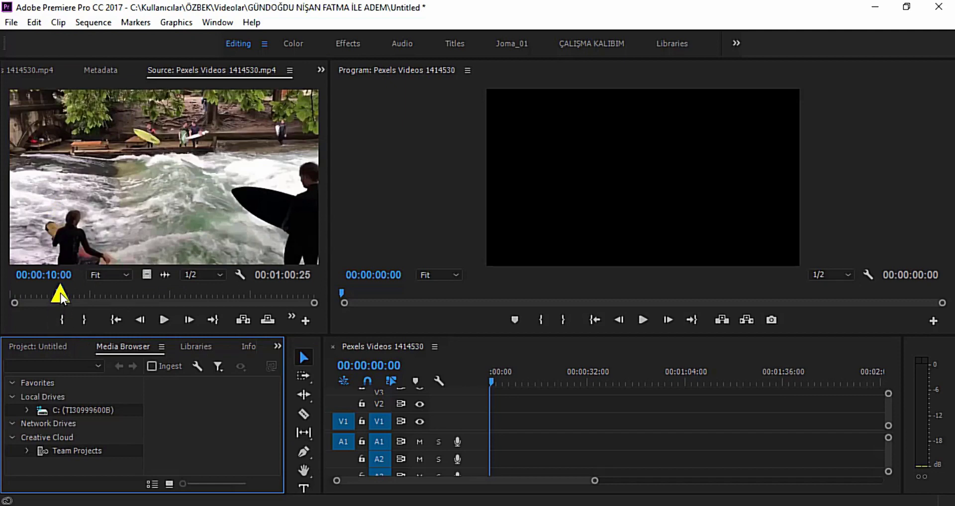
pyautogui.click(61, 321)
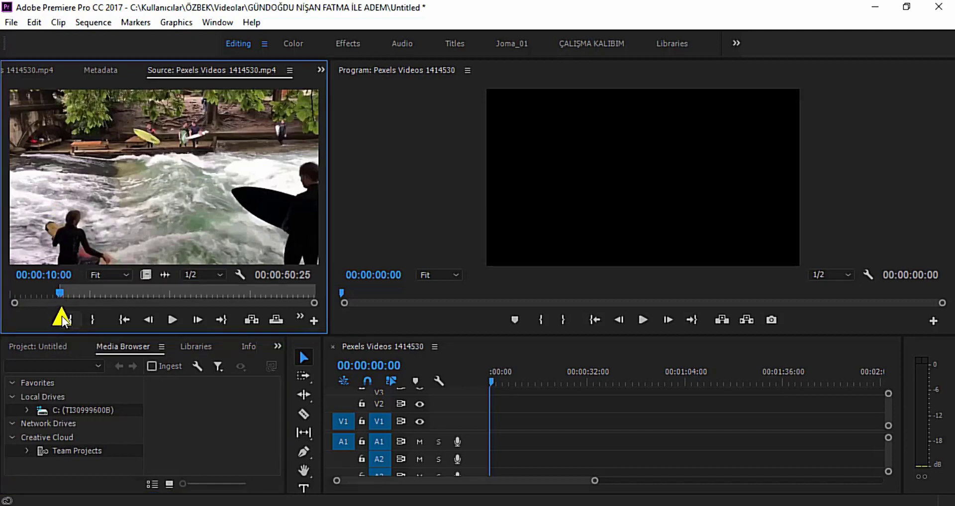
# Step: Move the source playhead to 00:00:20:00 by editing the timecode
pyautogui.click(47, 274)
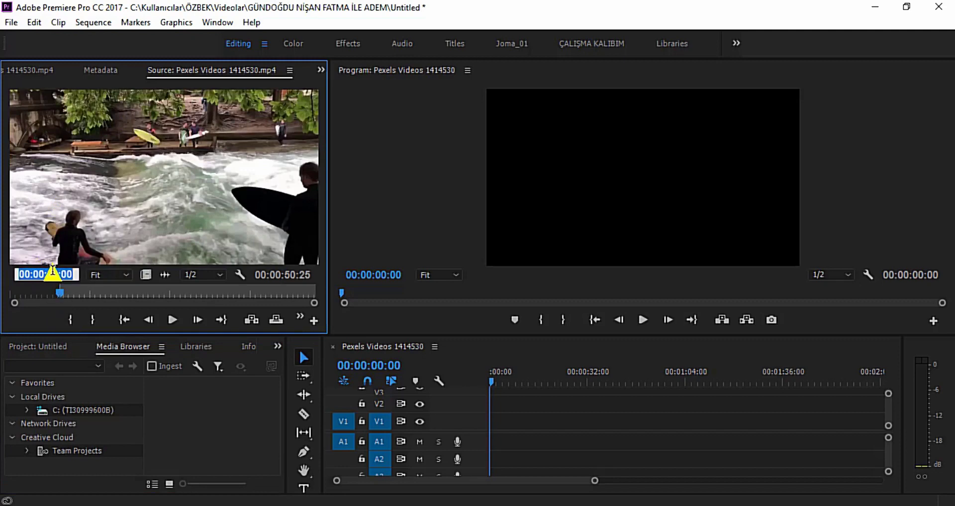
pyautogui.click(53, 273)
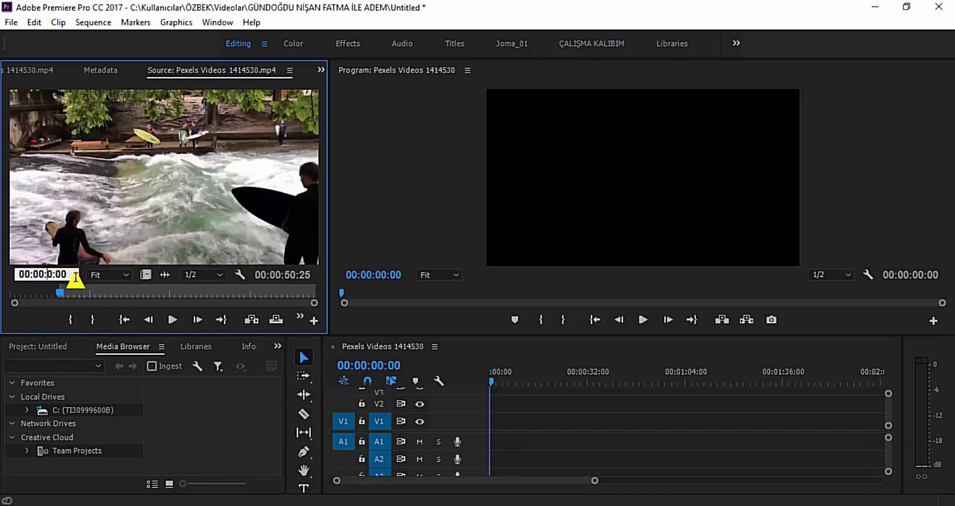
pyautogui.write('2')
pyautogui.click(165, 404)
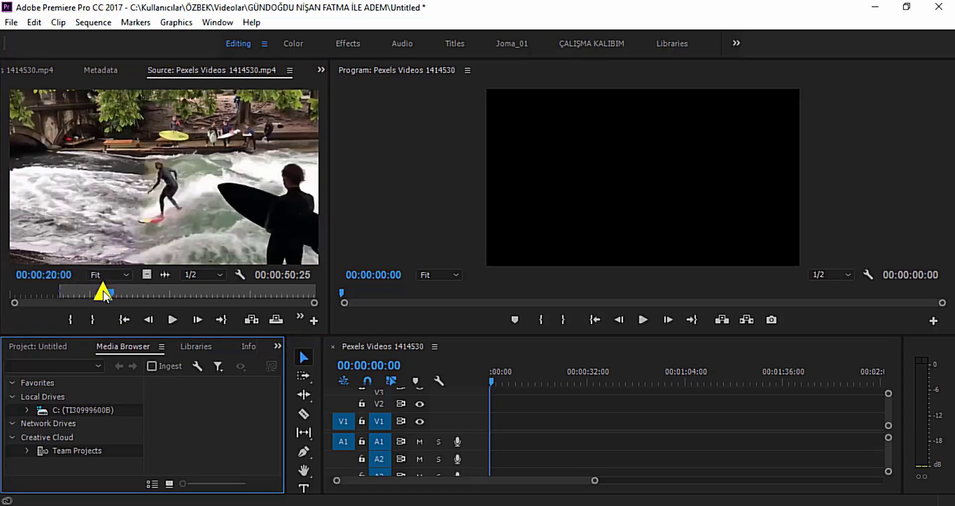
# Step: Mark Out at 00:00:20:00, place the ten-second range at the sequence start, then delete it
pyautogui.click(93, 320)
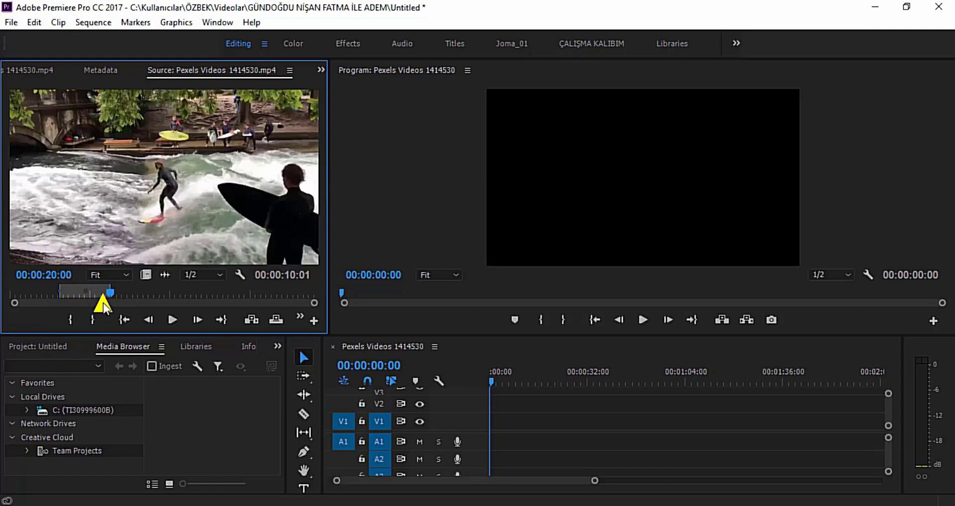
pyautogui.moveTo(117, 149); pyautogui.dragTo(498, 426)
pyautogui.moveTo(595, 481); pyautogui.dragTo(507, 485)
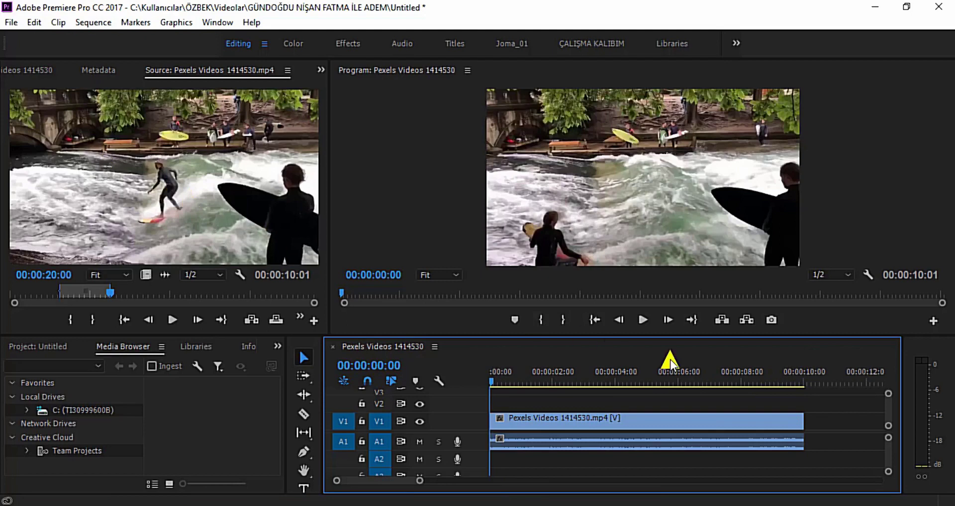
pyautogui.press('Delete')
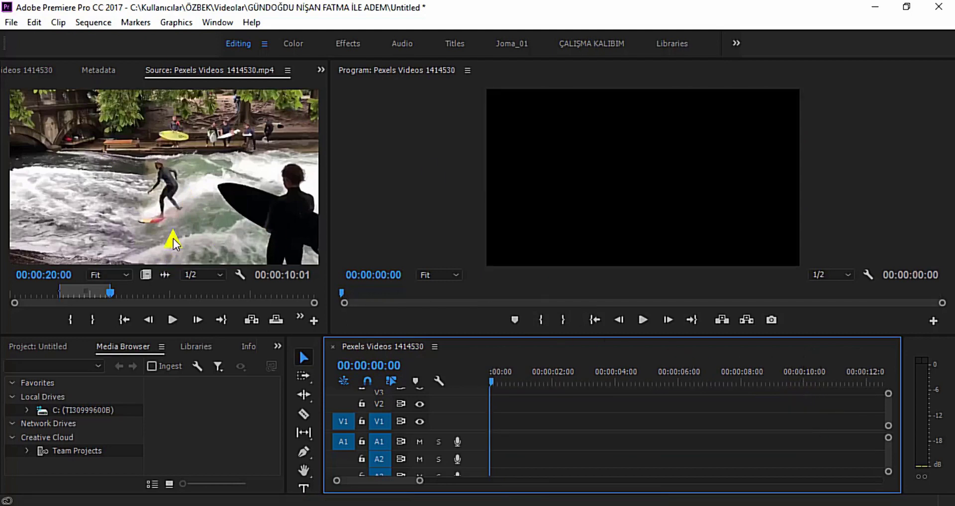
# Step: Mark a new source range from 00:00:24:03 to about 00:00:29:19
pyautogui.click(173, 322)
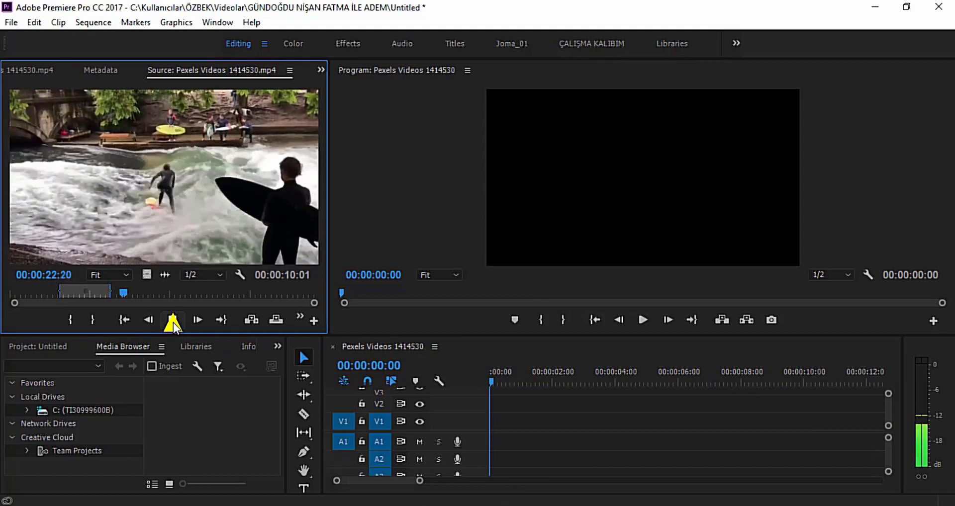
pyautogui.click(172, 321)
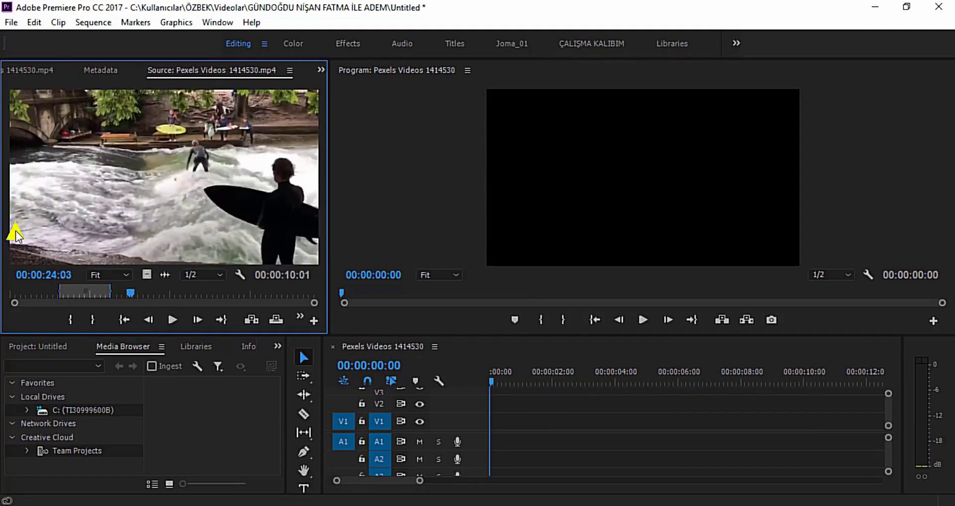
pyautogui.click(71, 322)
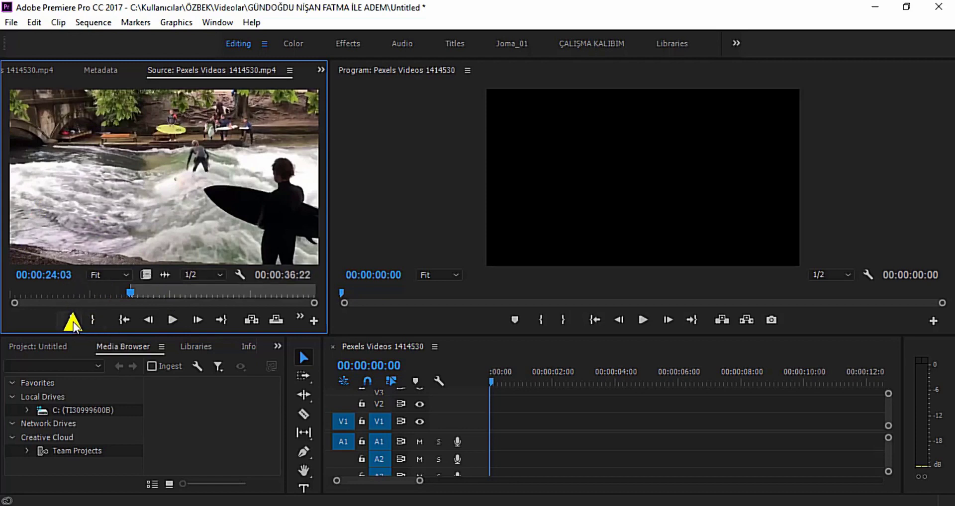
pyautogui.click(174, 321)
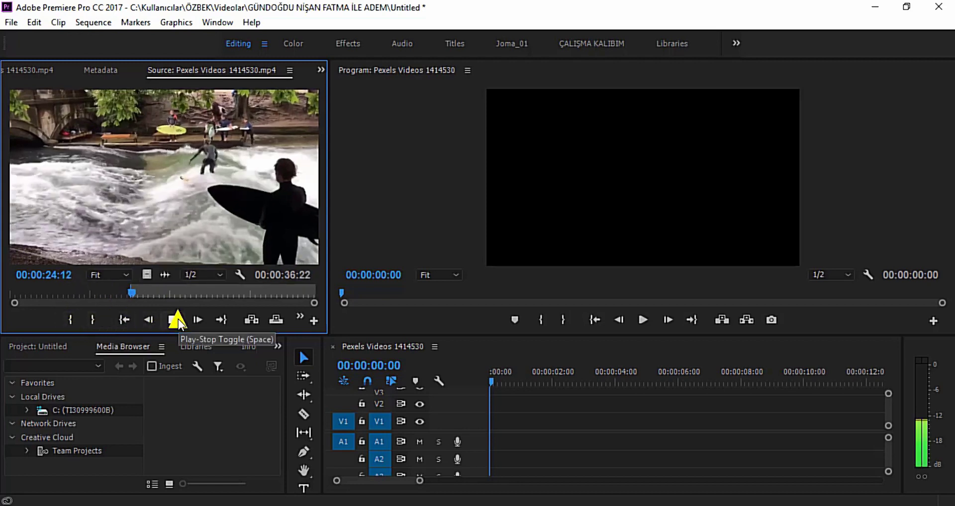
pyautogui.moveTo(139, 293); pyautogui.dragTo(158, 295)
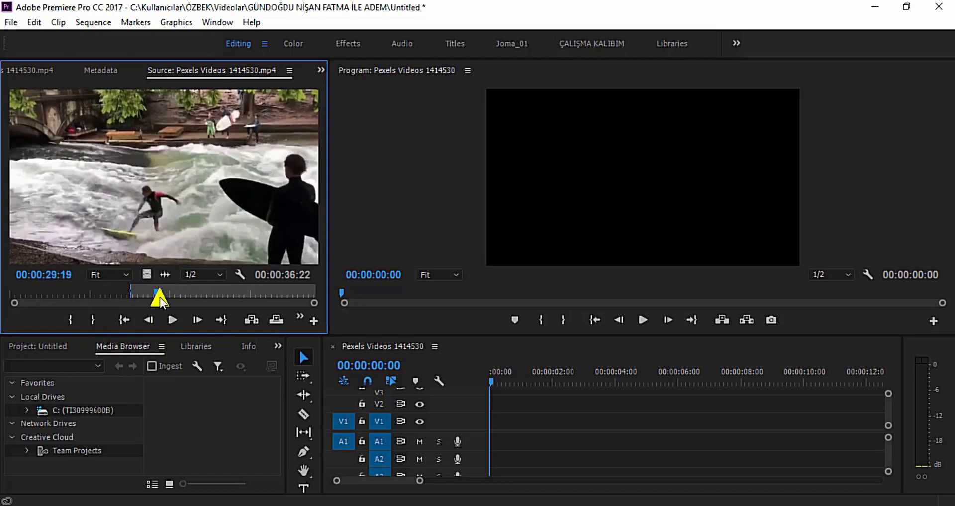
pyautogui.click(93, 323)
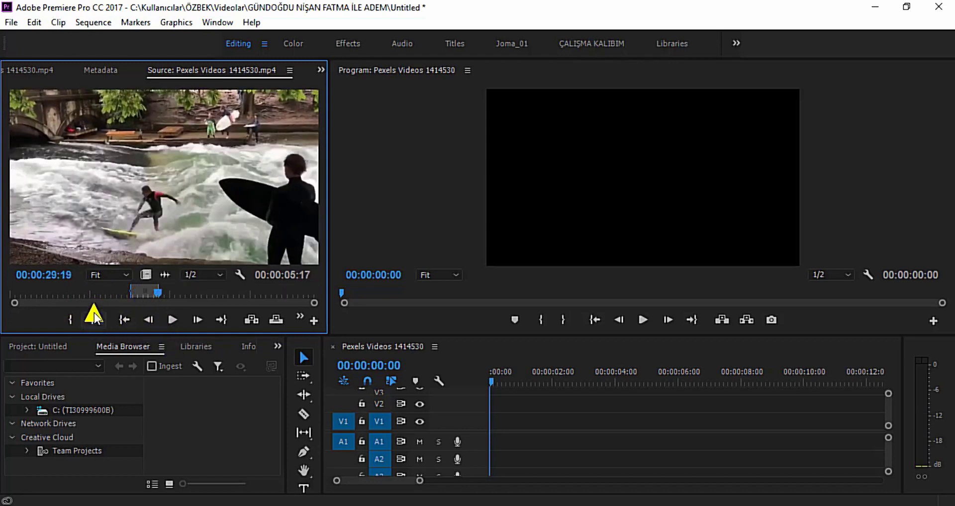
# Step: Place the range on V1 about two seconds in, then select and delete it
pyautogui.moveTo(145, 263); pyautogui.dragTo(544, 437)
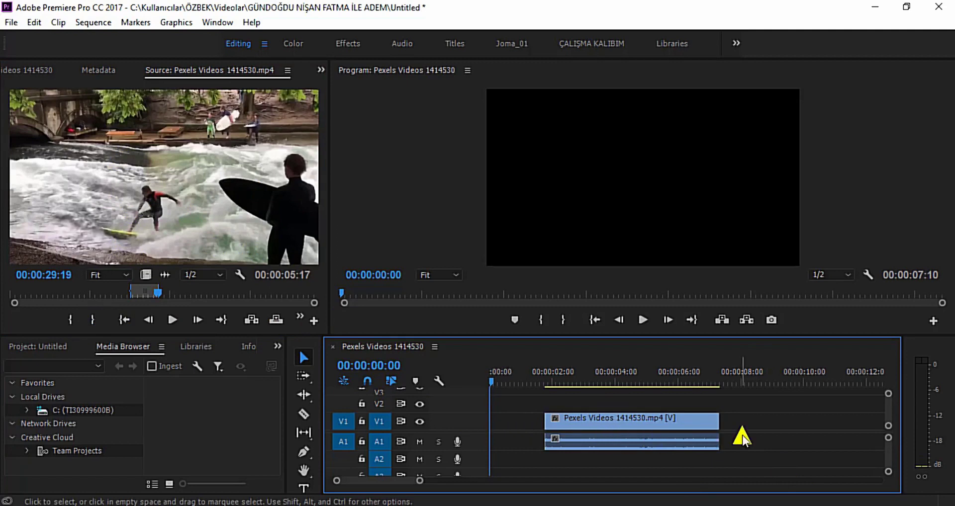
pyautogui.moveTo(744, 404); pyautogui.dragTo(603, 474)
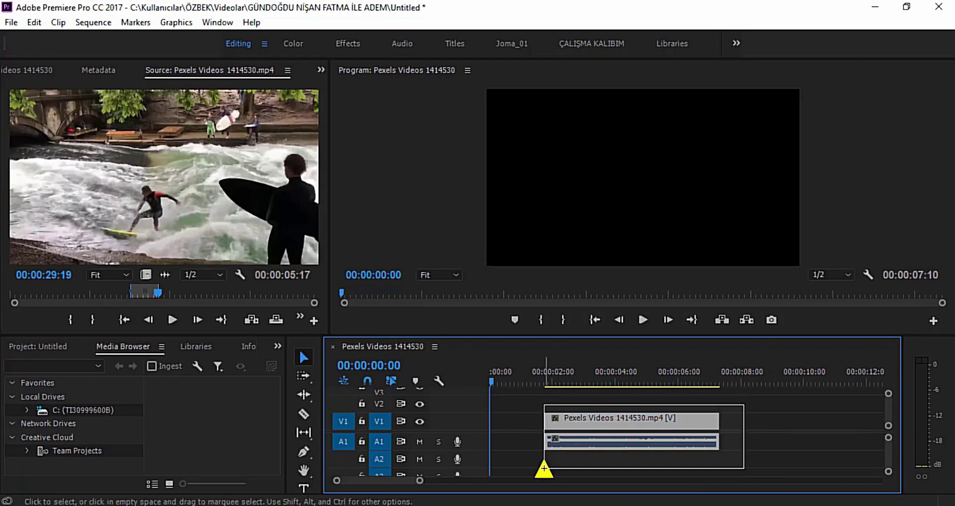
pyautogui.press('Delete')
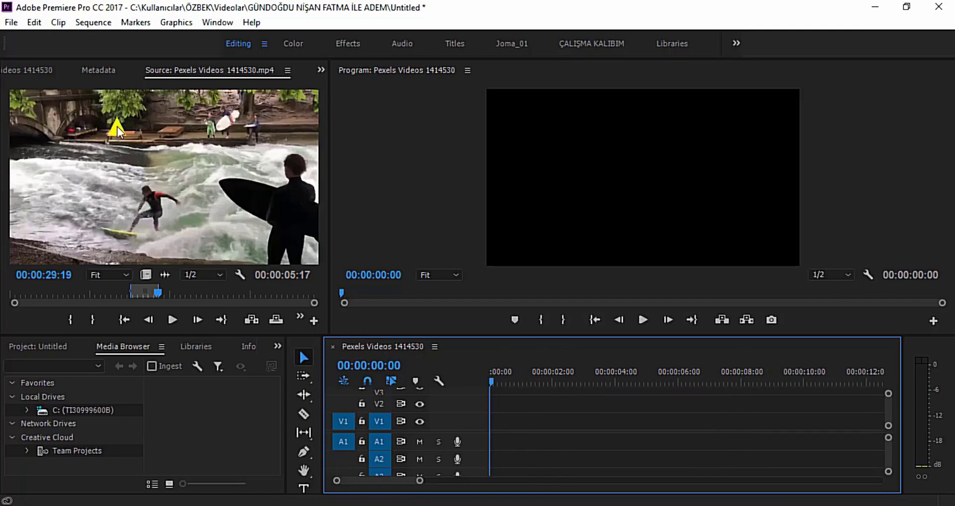
# Step: Close the Source, Metadata and Audio Clip Mixer panels, narrow Effect Controls, and show the Project panel
pyautogui.click(290, 72)
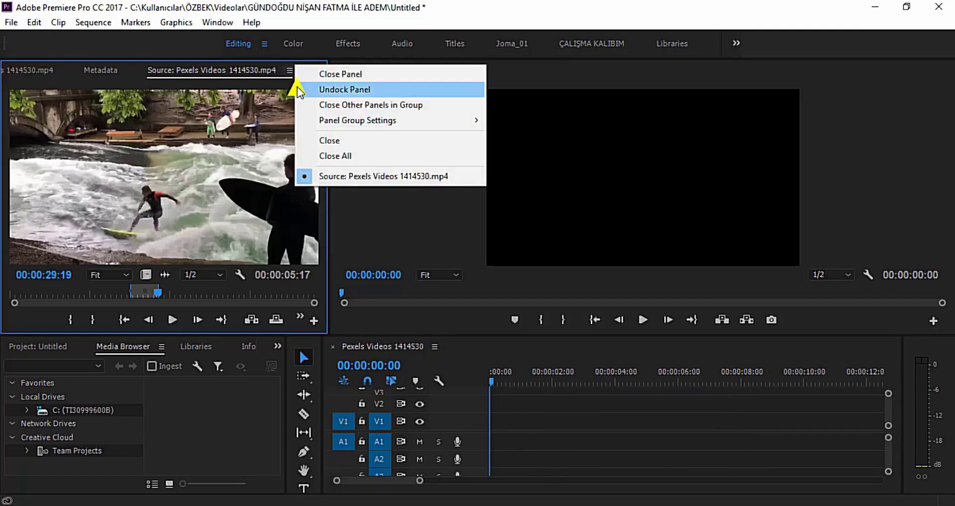
pyautogui.click(315, 79)
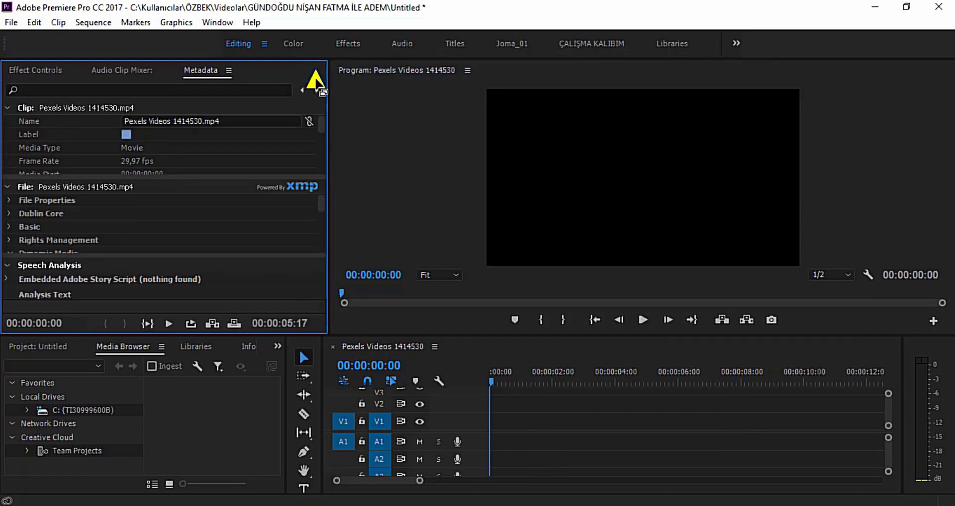
pyautogui.click(227, 70)
pyautogui.click(256, 75)
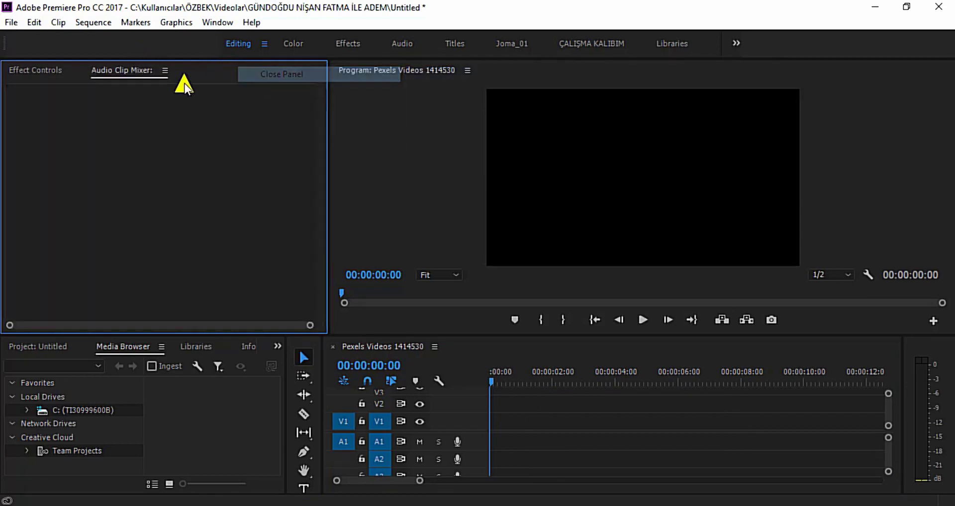
pyautogui.click(168, 70)
pyautogui.click(198, 74)
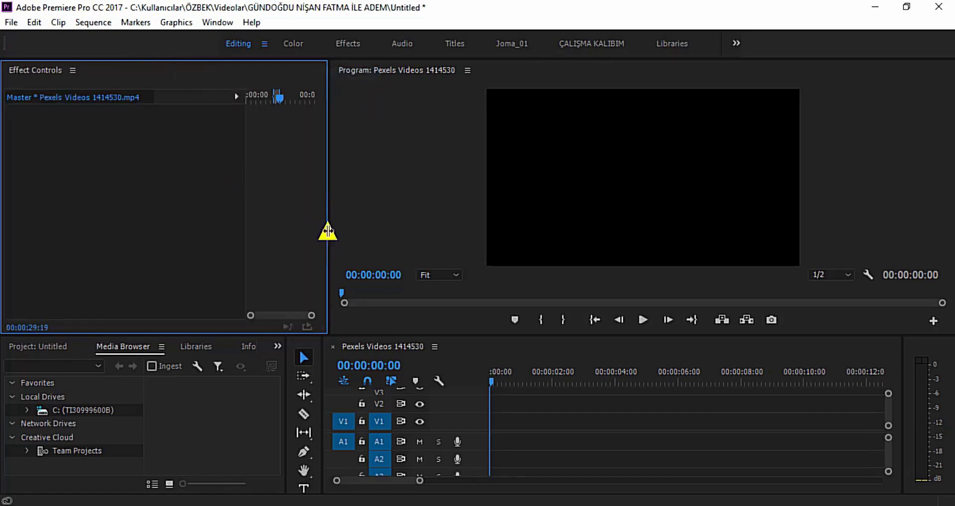
pyautogui.moveTo(328, 230); pyautogui.dragTo(280, 230)
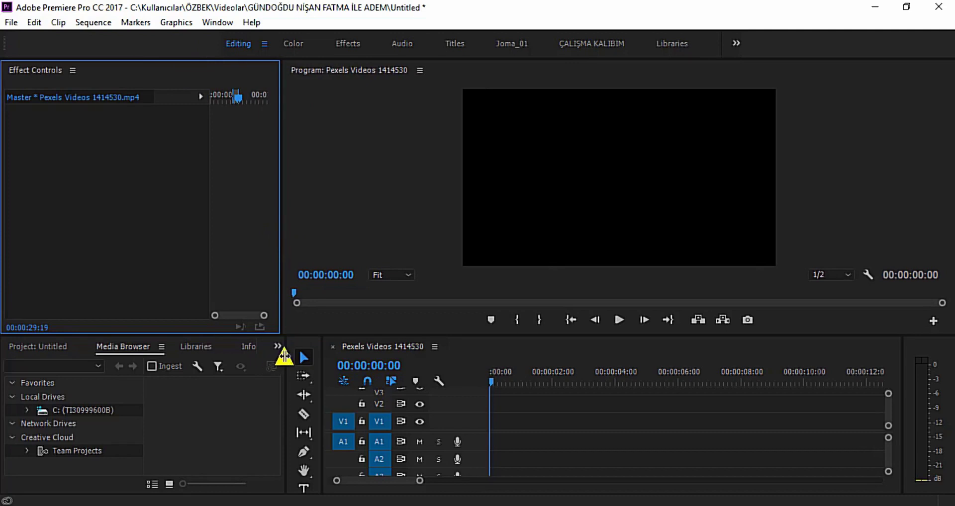
pyautogui.click(50, 347)
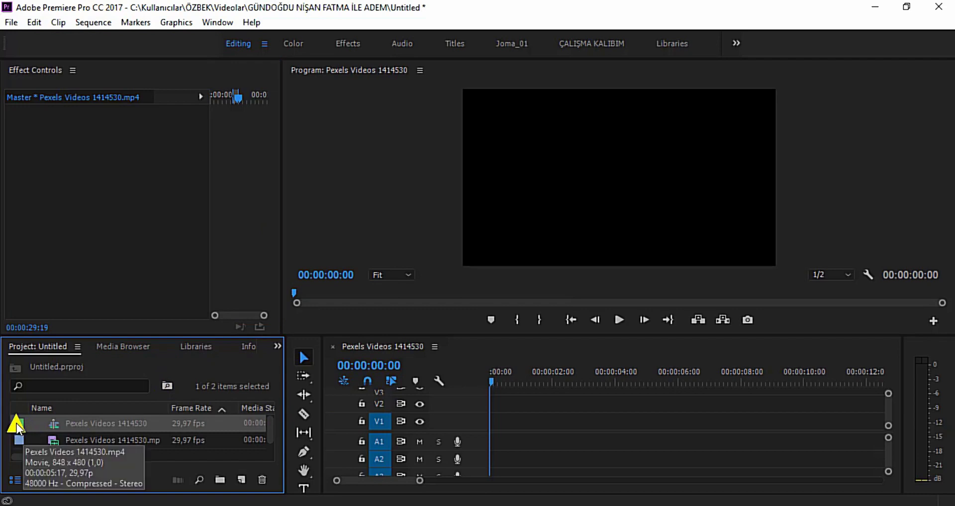
# Step: Delete the old empty sequence, build a new one from the surfing clip, and enlarge the Timeline
pyautogui.click(20, 441)
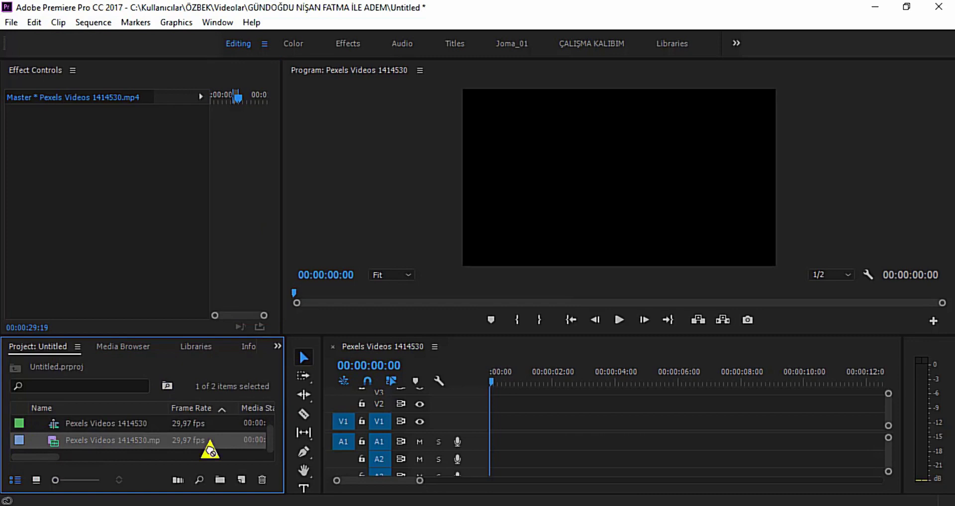
pyautogui.hotkey('ctrl', 'z')
pyautogui.moveTo(385, 446); pyautogui.dragTo(385, 445)
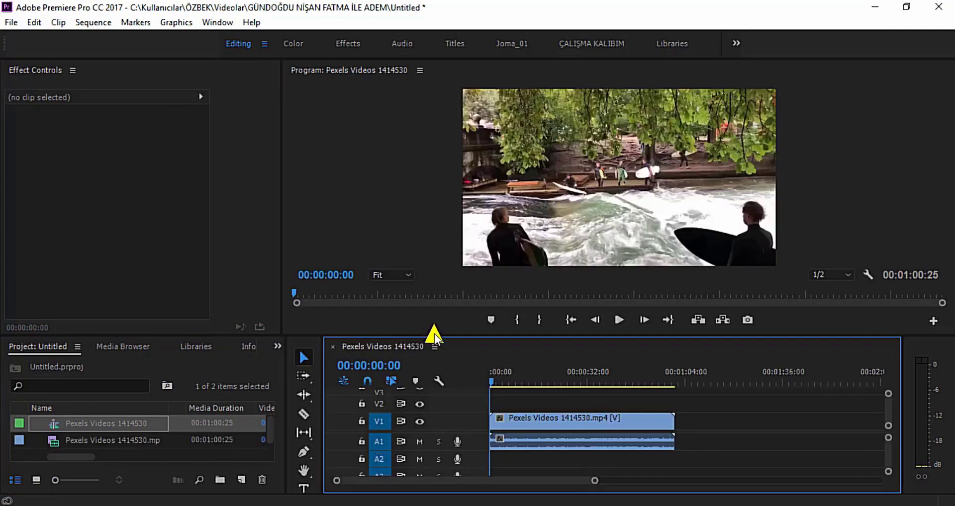
pyautogui.moveTo(438, 334); pyautogui.dragTo(422, 310)
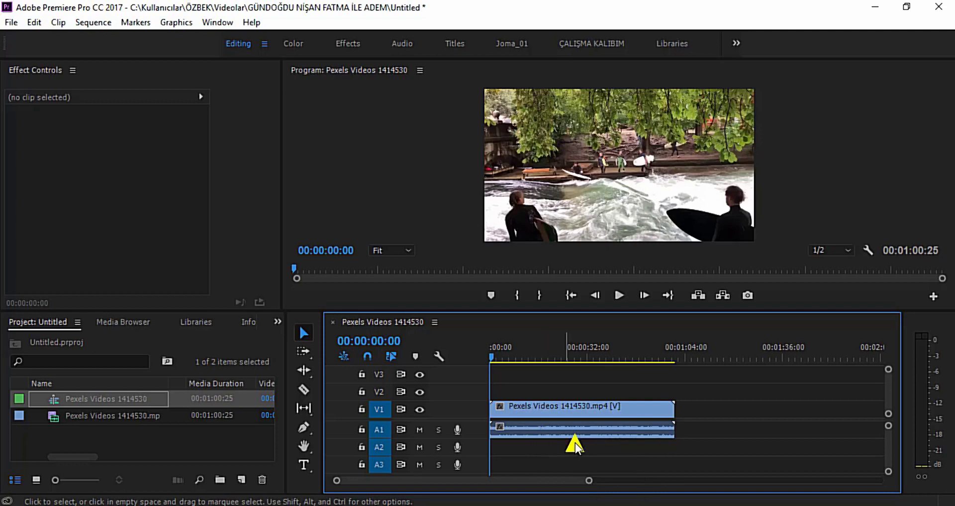
# Step: Unlink the surfing clip's audio, move the audio to A2, and delete it
pyautogui.click(568, 418)
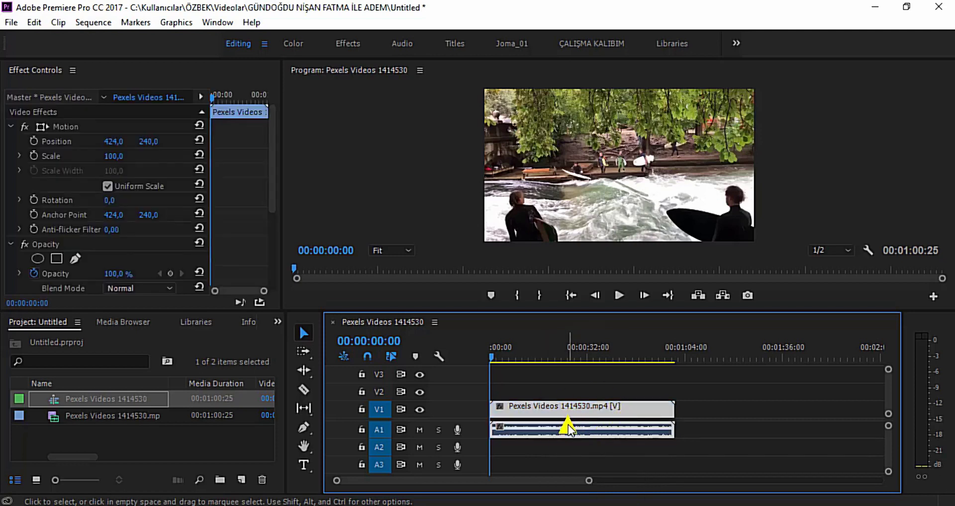
pyautogui.rightClick(555, 432)
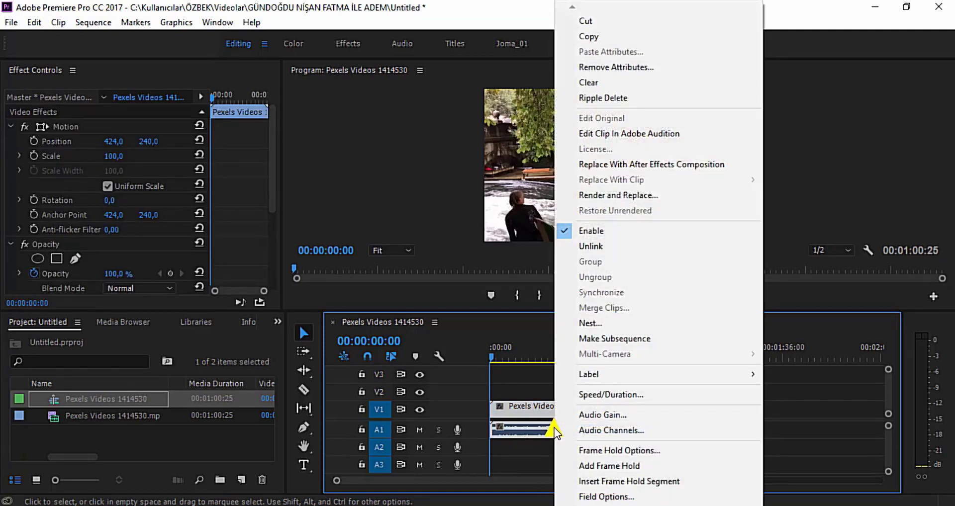
pyautogui.click(584, 246)
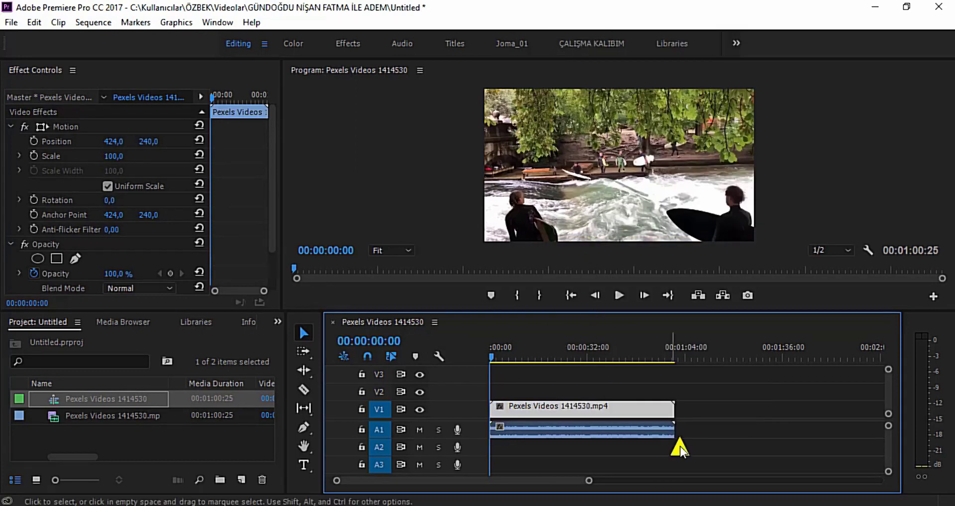
pyautogui.click(656, 431)
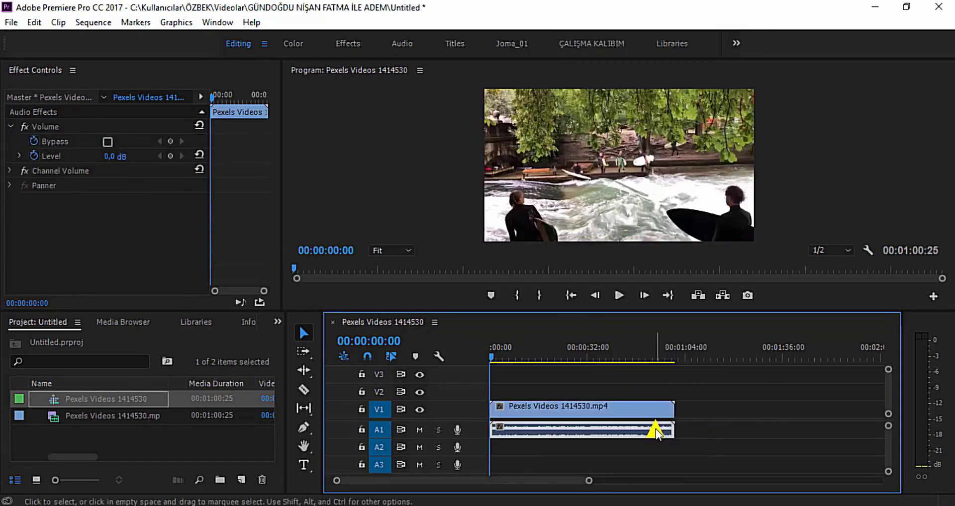
pyautogui.moveTo(629, 430); pyautogui.dragTo(742, 460)
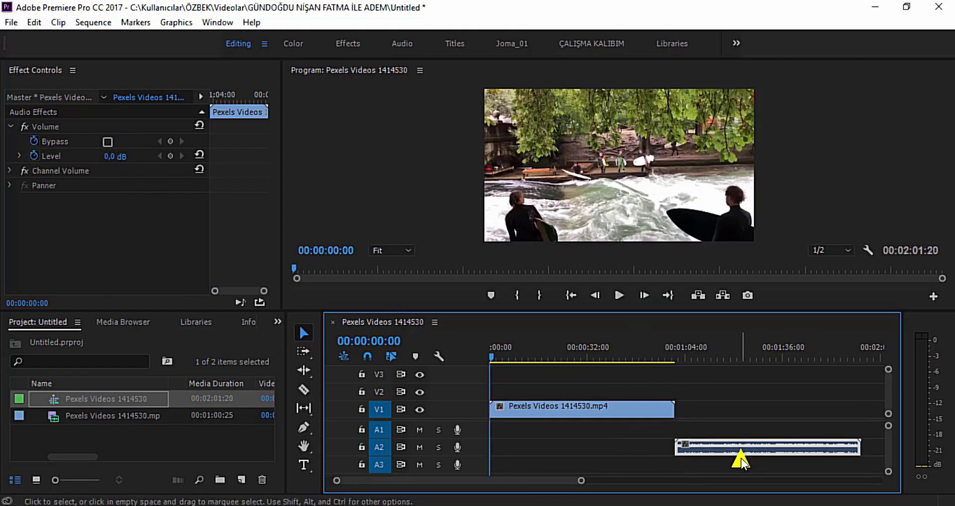
pyautogui.press('Delete')
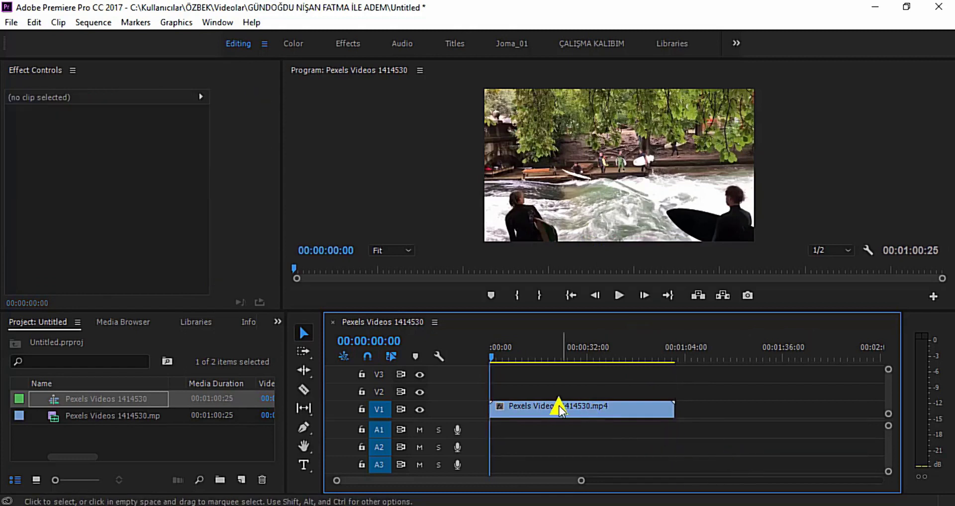
# Step: Scrub through the surfing footage, then park the playhead exactly at 00:00:10:00
pyautogui.click(542, 357)
pyautogui.moveTo(545, 359); pyautogui.dragTo(480, 358)
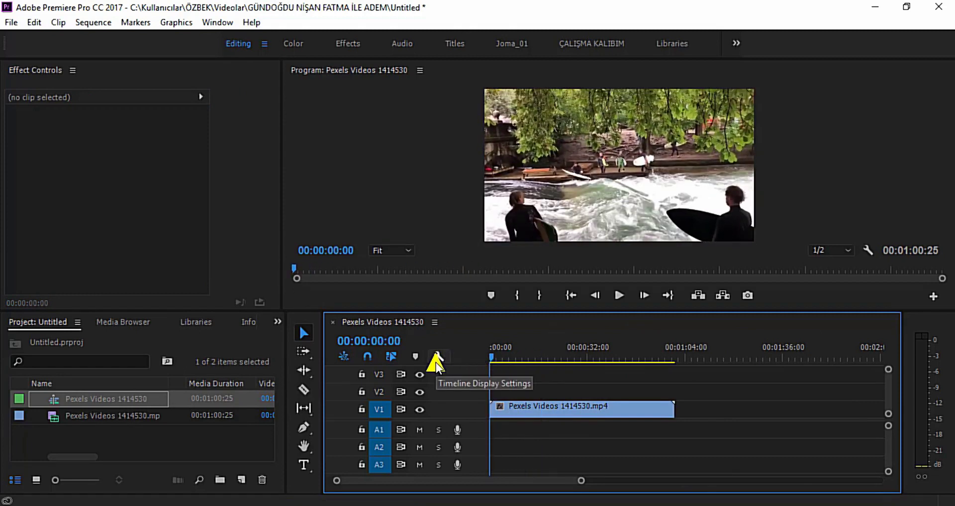
pyautogui.moveTo(486, 362); pyautogui.dragTo(525, 362)
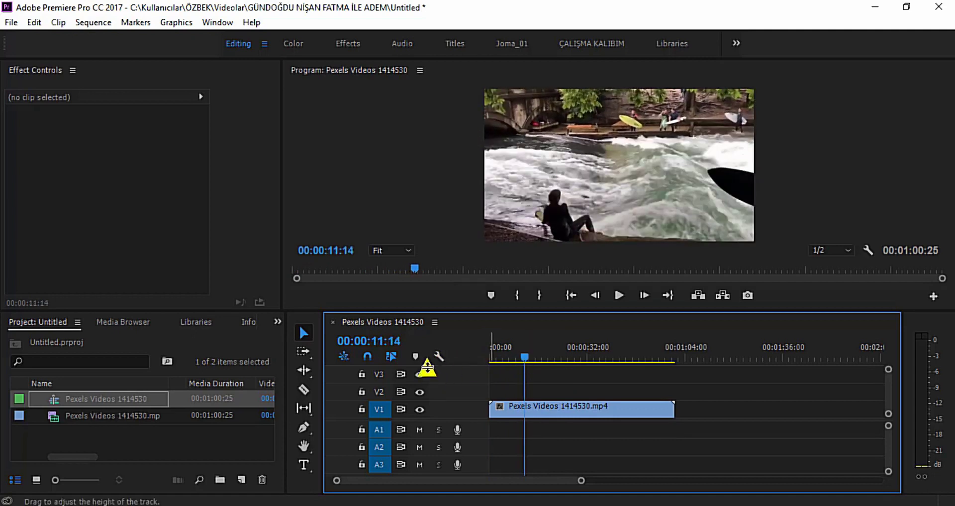
pyautogui.moveTo(517, 352); pyautogui.dragTo(462, 354)
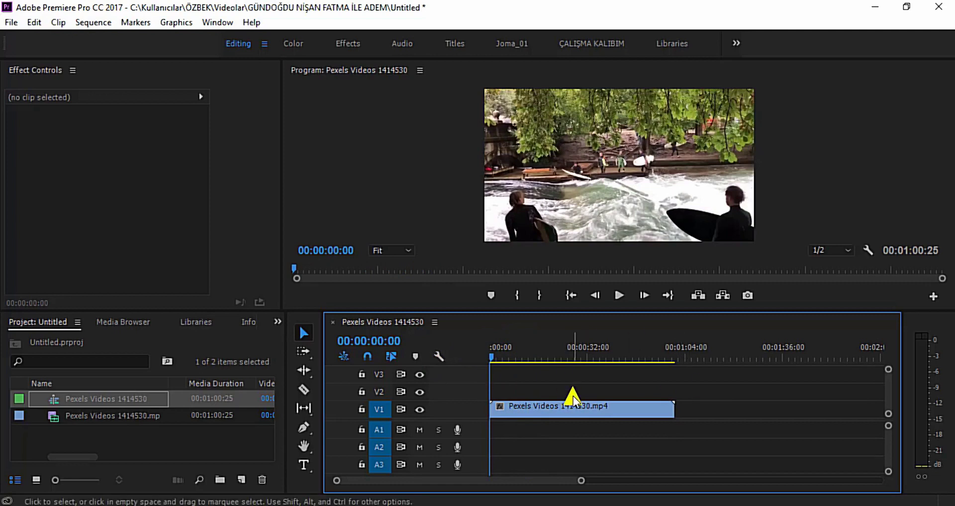
pyautogui.moveTo(494, 354)
pyautogui.mouseDown()
pyautogui.moveTo(564, 359)
pyautogui.moveTo(547, 357)
pyautogui.mouseUp()
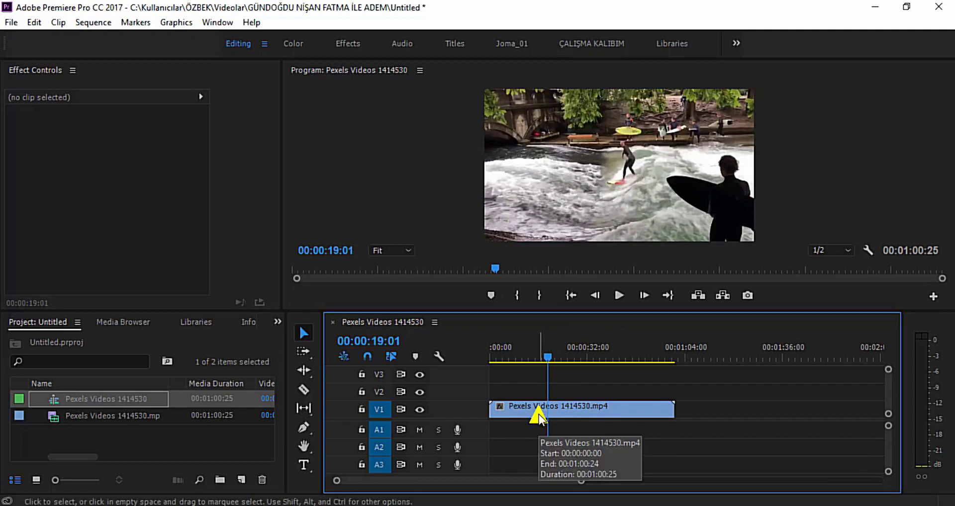
pyautogui.write('1000')
pyautogui.press('Return')
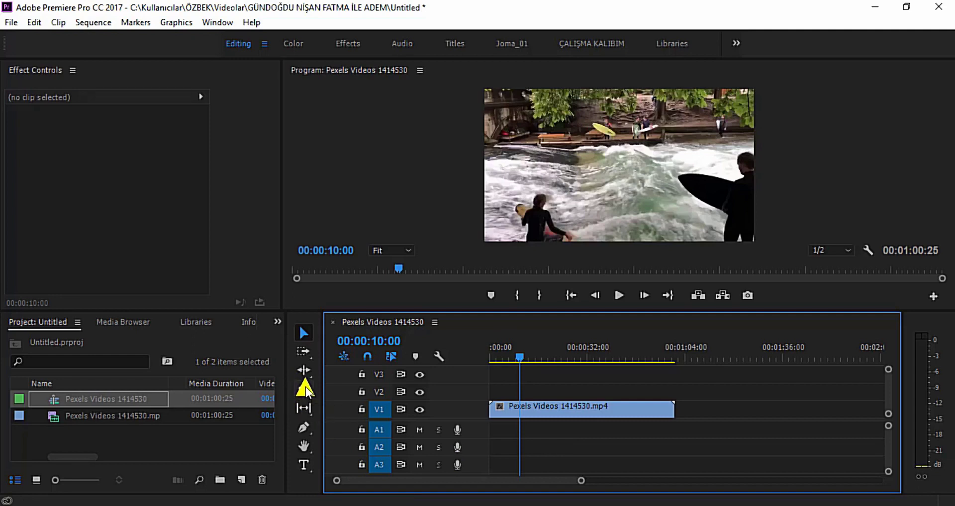
# Step: Razor the surfing clip at 00:00:10:00 and move the playhead to 00:00:20:00
pyautogui.click(306, 393)
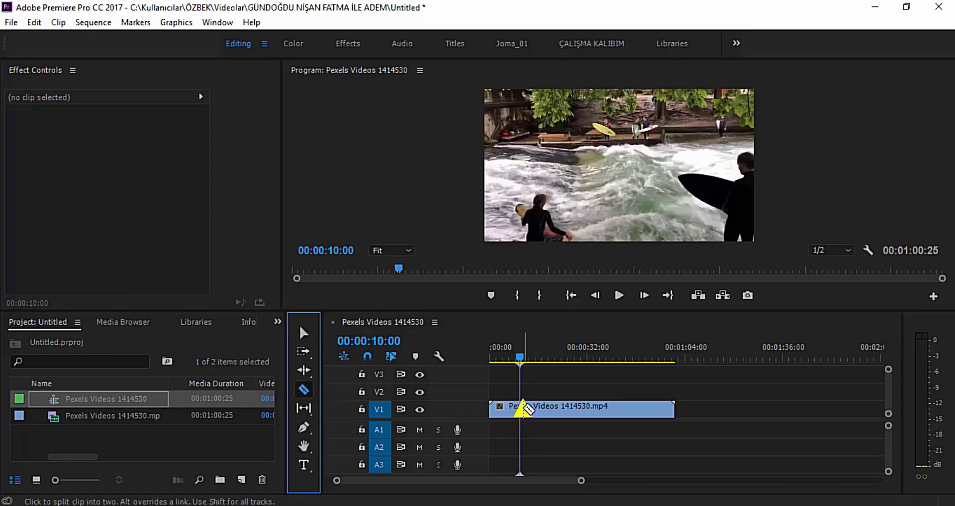
pyautogui.click(520, 409)
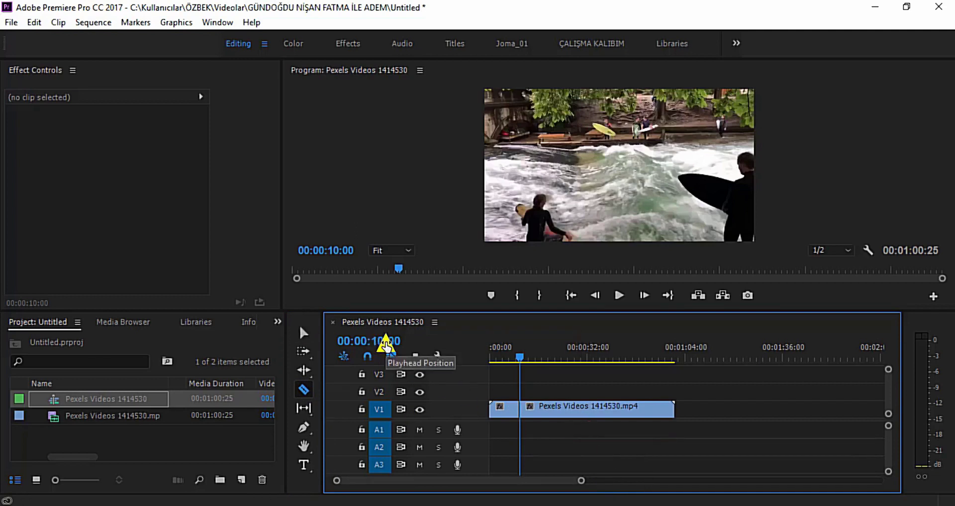
pyautogui.click(300, 333)
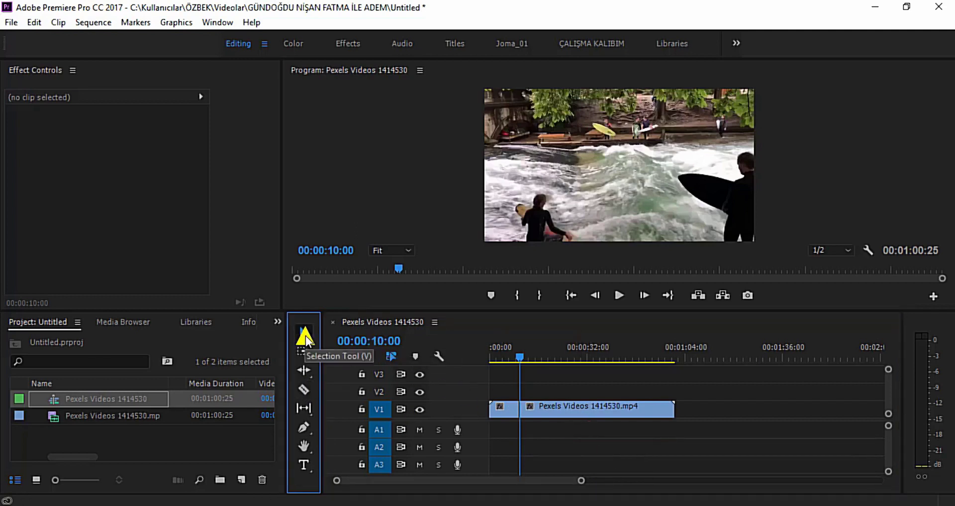
pyautogui.click(379, 342)
pyautogui.click(379, 342)
pyautogui.press('BackSpace')
pyautogui.write('2')
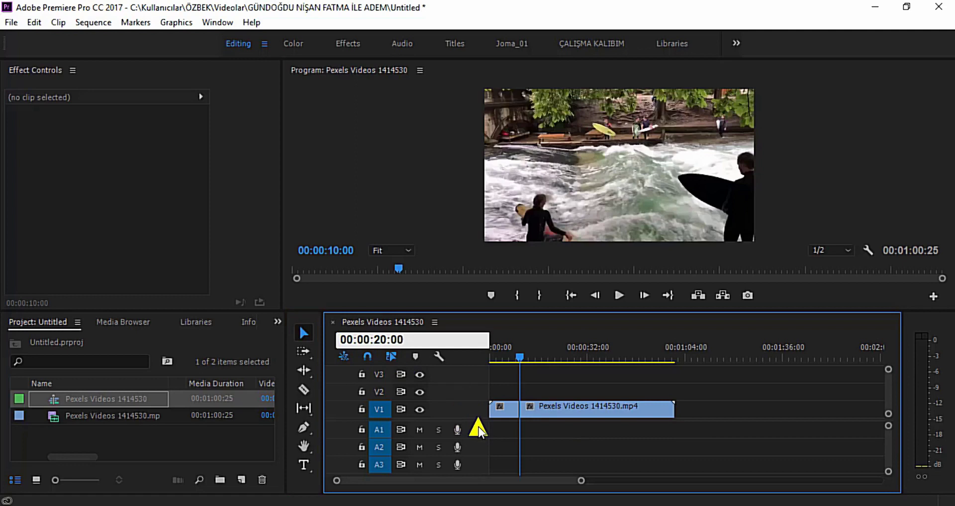
pyautogui.press('Return')
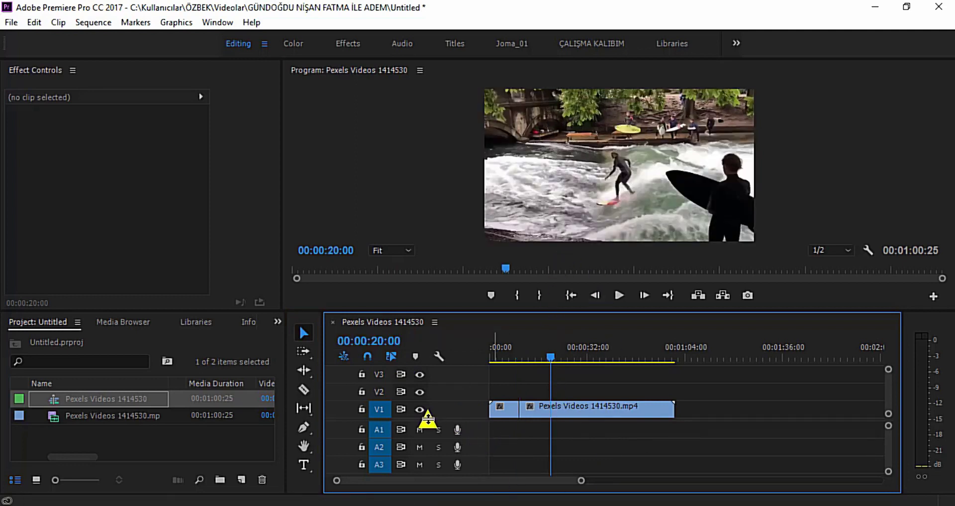
# Step: Razor the clip again at 00:00:20:00, undo the trial moves, and select the middle piece
pyautogui.click(303, 390)
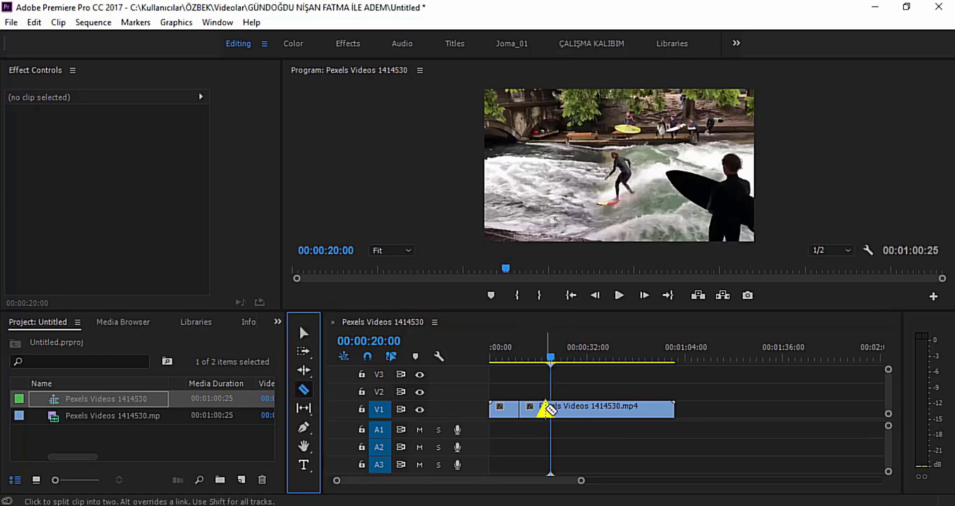
pyautogui.click(552, 408)
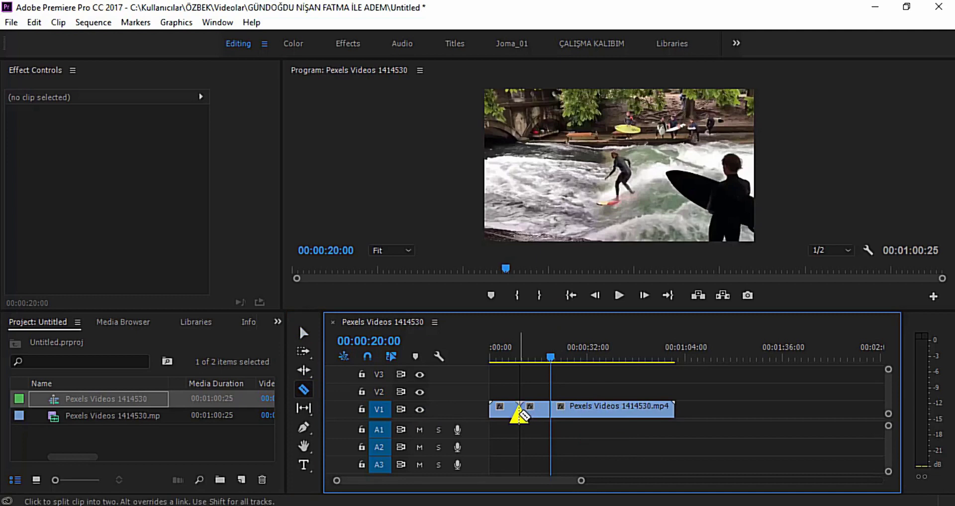
pyautogui.click(303, 333)
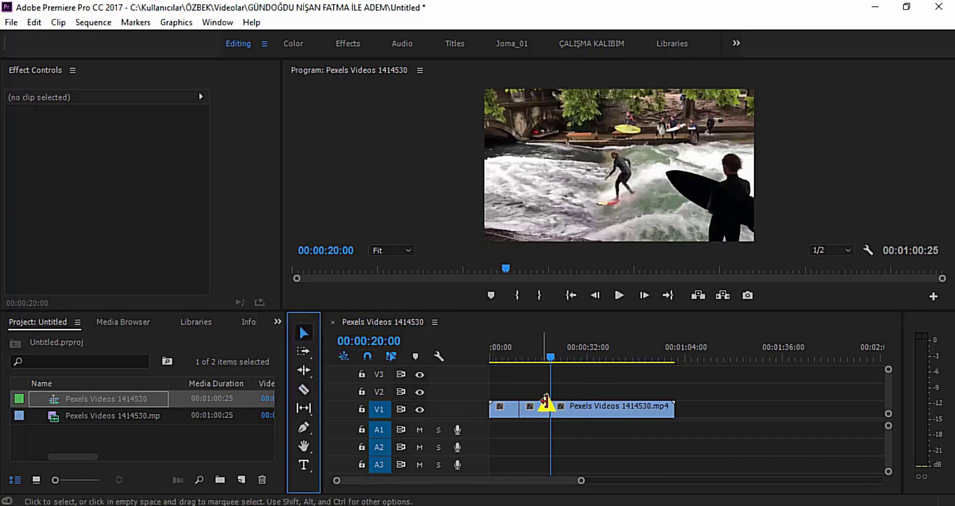
pyautogui.moveTo(571, 406); pyautogui.dragTo(674, 415)
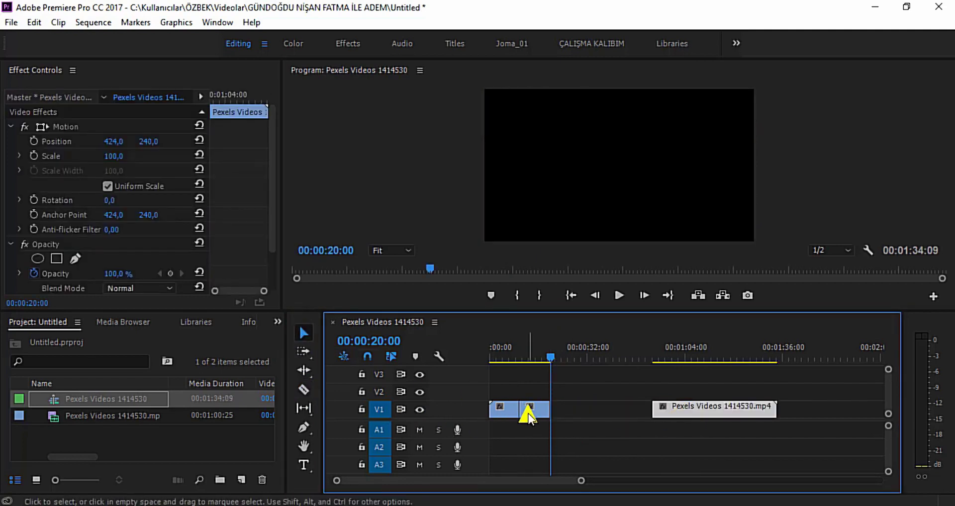
pyautogui.moveTo(529, 416); pyautogui.dragTo(573, 416)
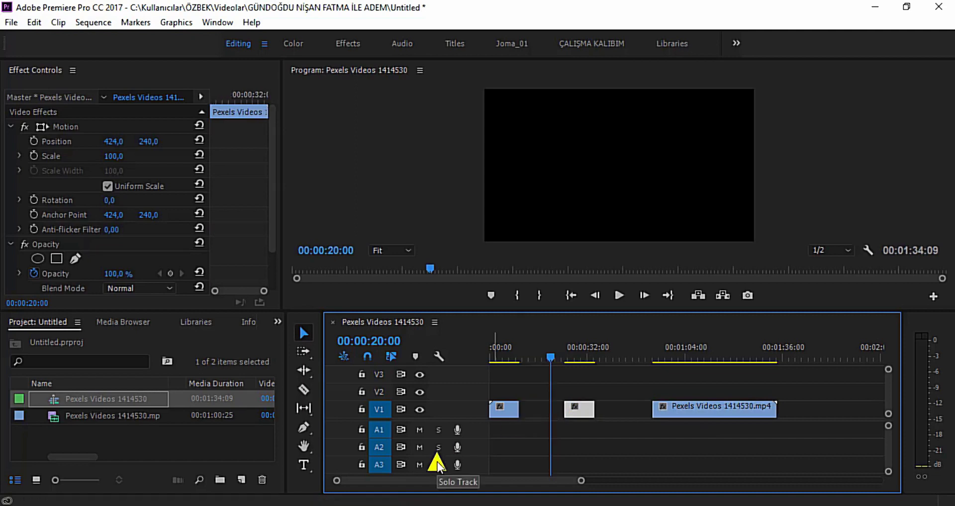
pyautogui.hotkey('ctrl', 'z')
pyautogui.hotkey('ctrl', 'z')
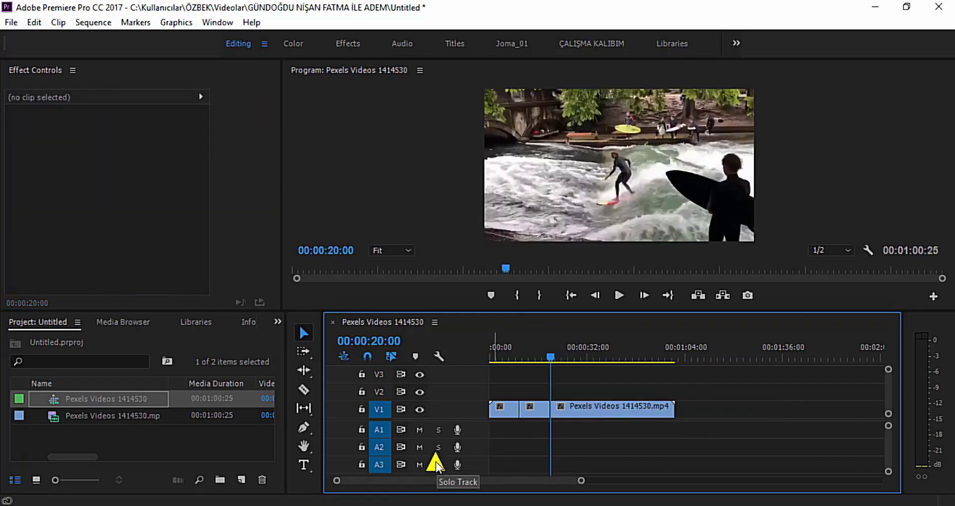
pyautogui.click(531, 415)
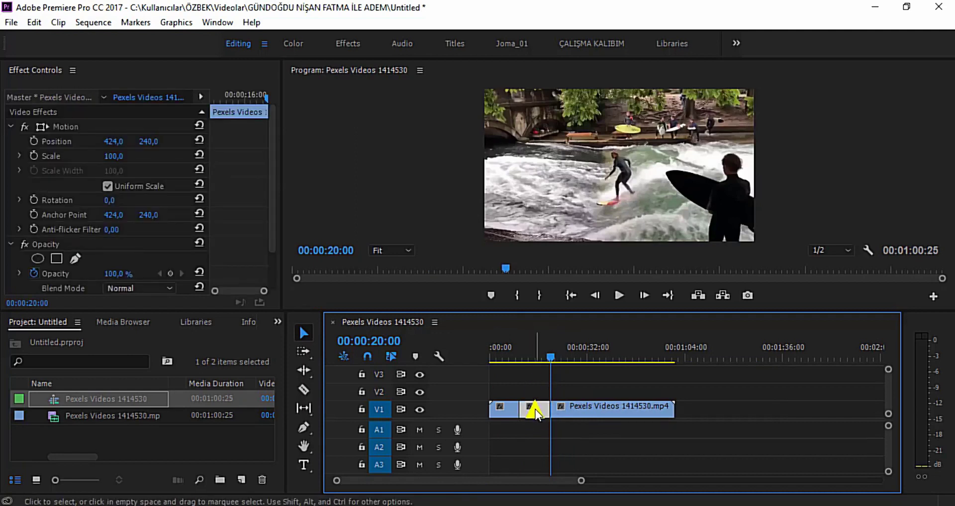
# Step: Set the middle piece's speed to 400% through Clip > Speed/Duration
pyautogui.click(523, 411)
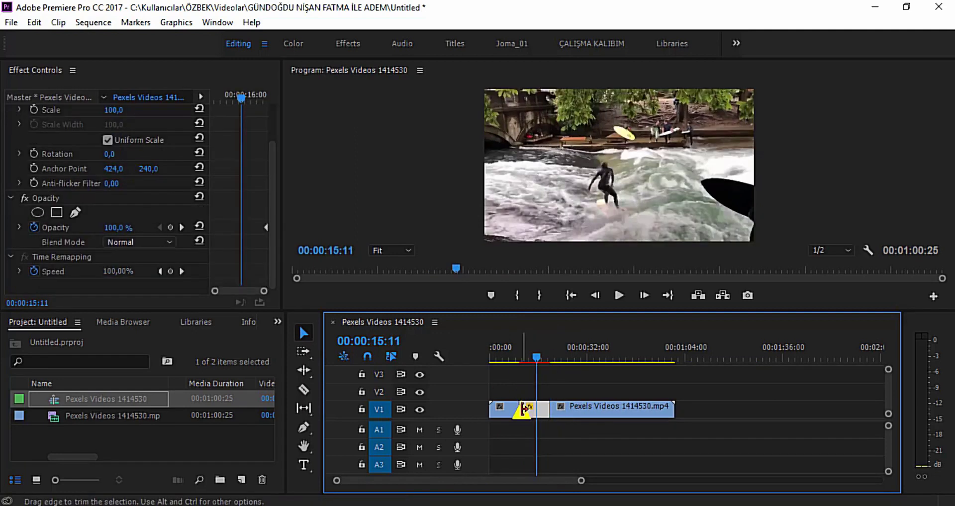
pyautogui.click(58, 22)
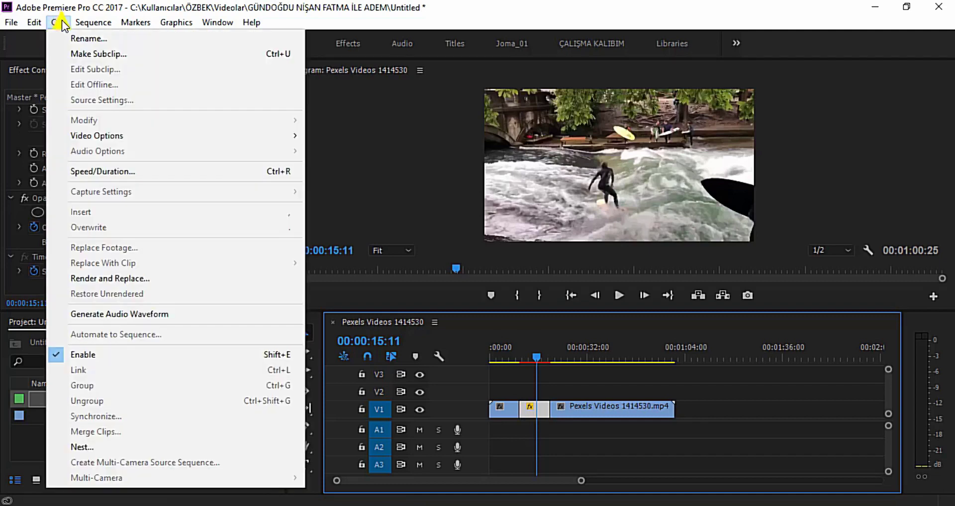
pyautogui.click(112, 172)
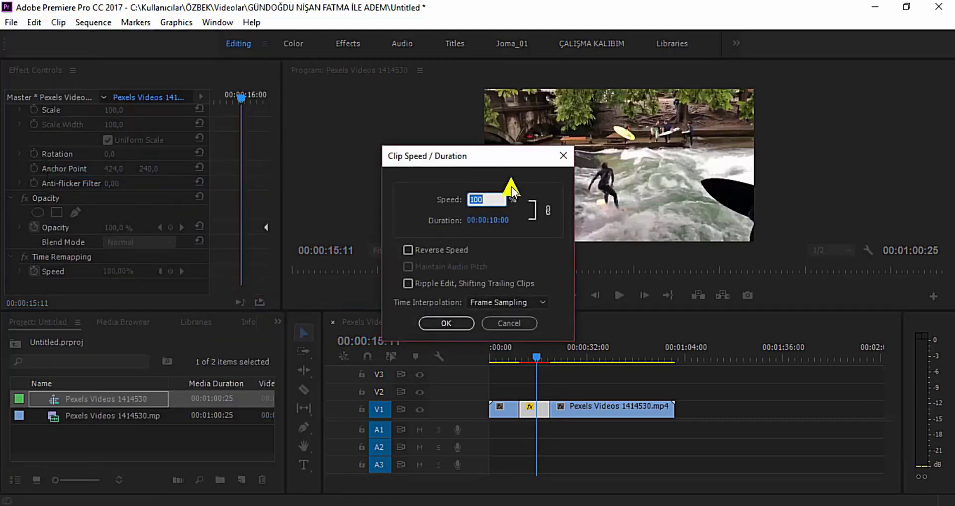
pyautogui.write('4')
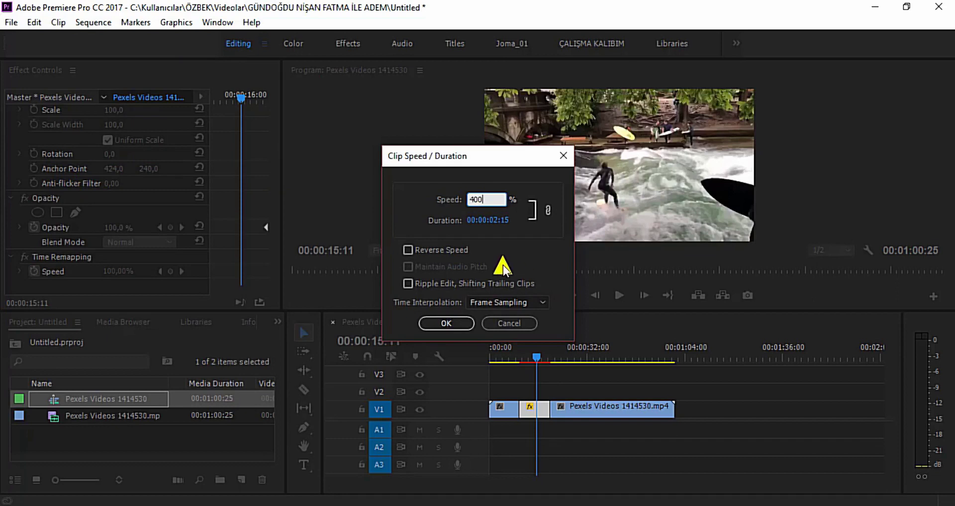
pyautogui.click(447, 323)
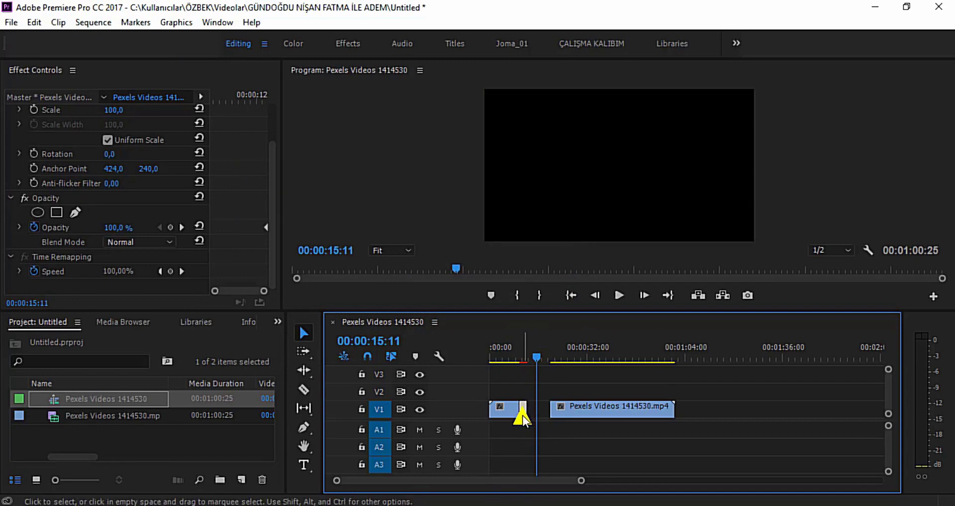
# Step: Play back the edited sequence from just before the sped-up piece
pyautogui.moveTo(537, 359); pyautogui.dragTo(515, 360)
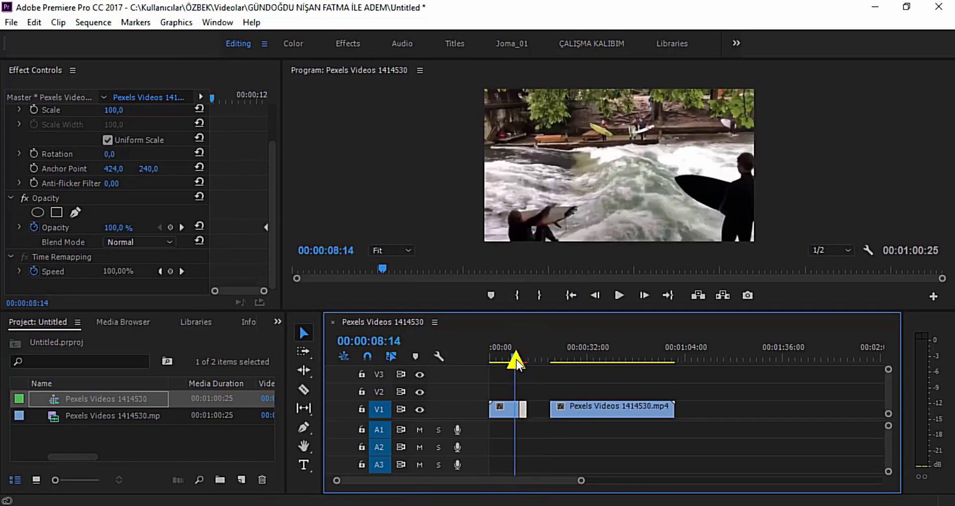
pyautogui.click(619, 295)
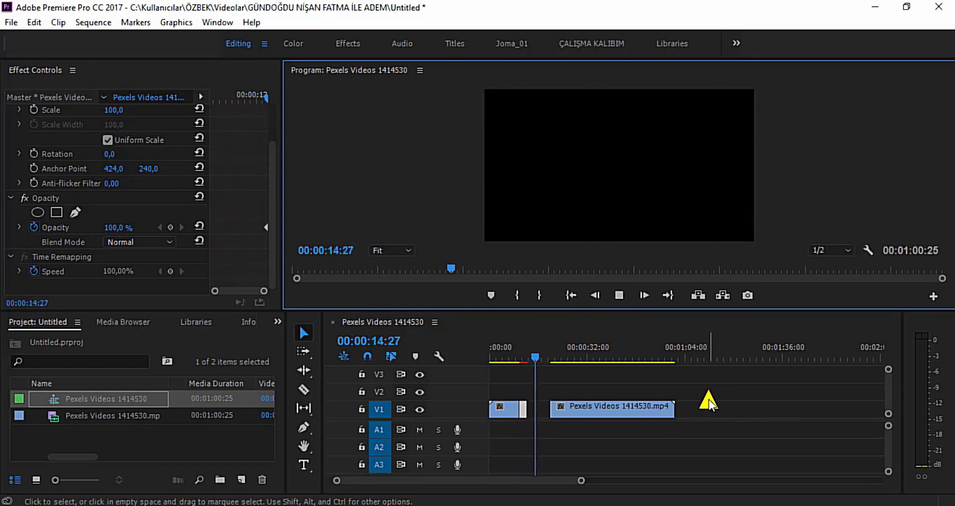
pyautogui.moveTo(544, 357)
pyautogui.mouseDown()
pyautogui.moveTo(601, 363)
pyautogui.moveTo(581, 359)
pyautogui.mouseUp()
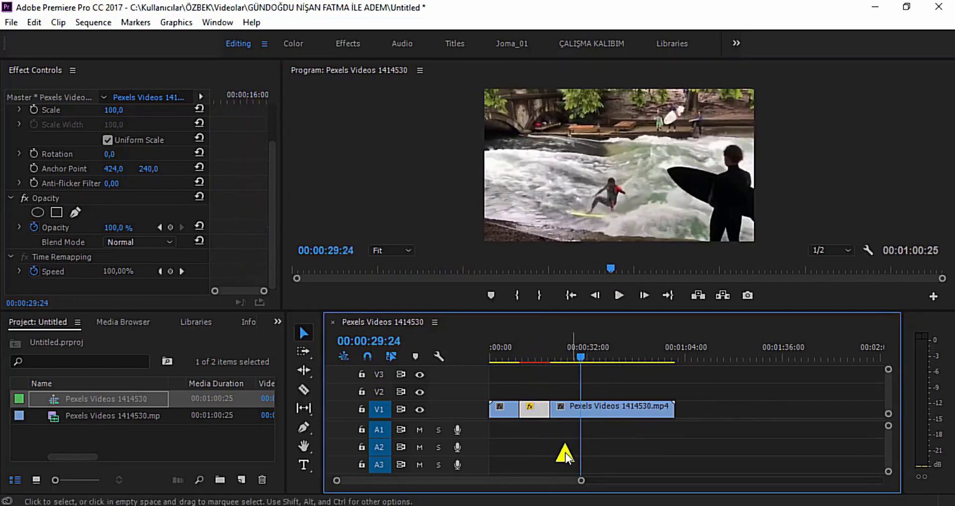
# Step: Razor the later footage at 00:00:29:24, two further points, and 00:00:47:13
pyautogui.click(303, 390)
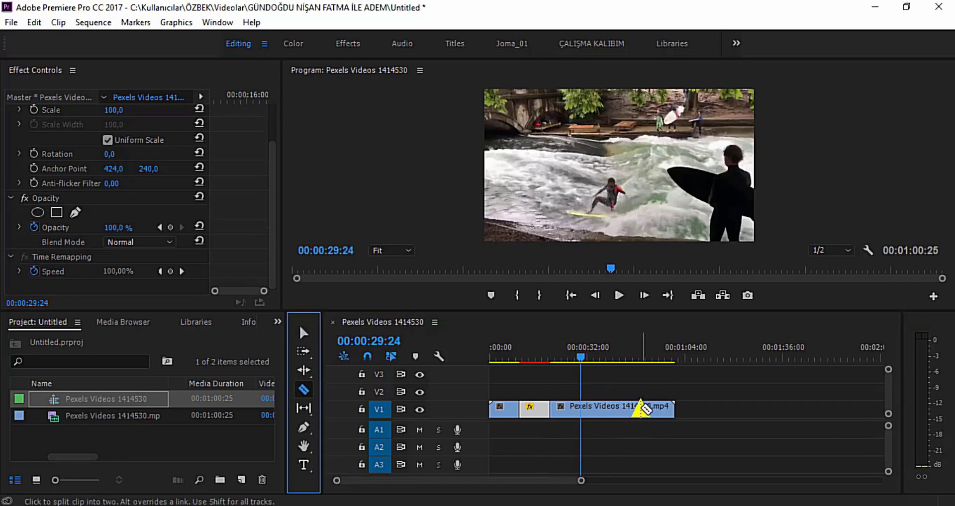
pyautogui.click(582, 406)
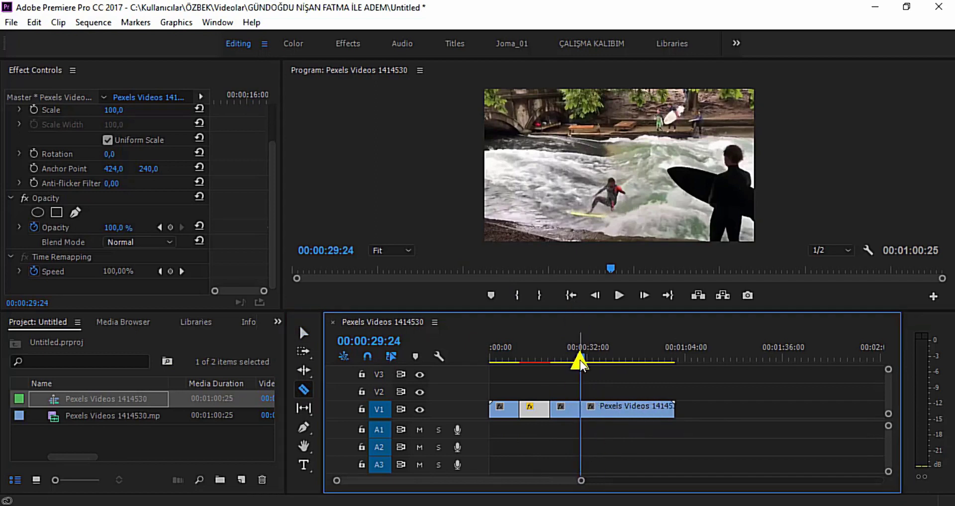
pyautogui.moveTo(580, 361); pyautogui.dragTo(594, 361)
pyautogui.click(594, 409)
pyautogui.moveTo(596, 357)
pyautogui.mouseDown()
pyautogui.moveTo(619, 368)
pyautogui.moveTo(635, 360)
pyautogui.mouseUp()
pyautogui.click(619, 406)
pyautogui.click(634, 407)
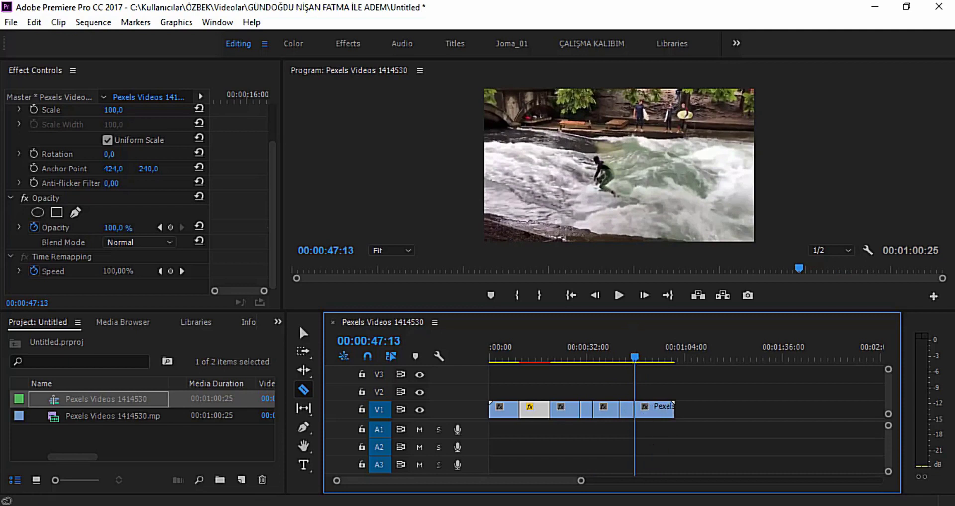
pyautogui.moveTo(581, 480)
pyautogui.mouseDown()
pyautogui.moveTo(551, 482)
pyautogui.moveTo(589, 482)
pyautogui.mouseUp()
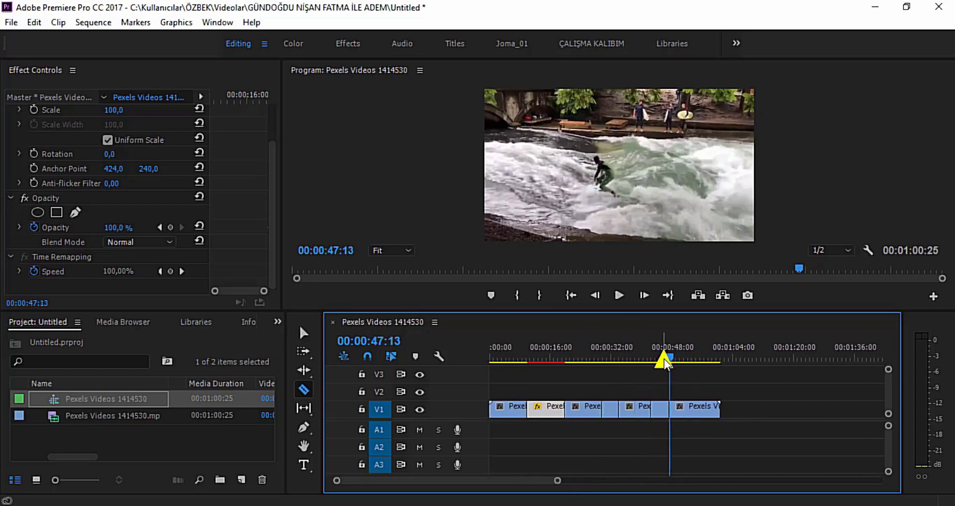
pyautogui.moveTo(664, 359); pyautogui.dragTo(526, 357)
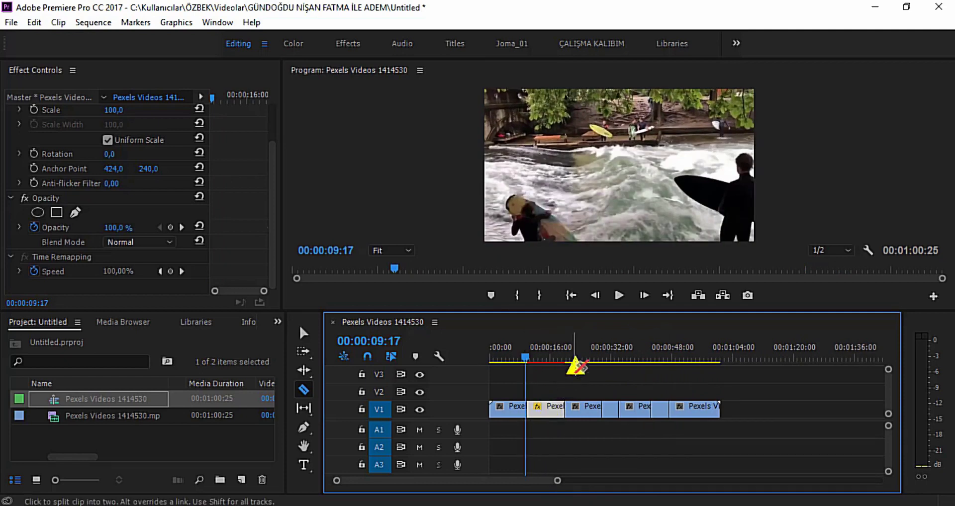
pyautogui.click(310, 328)
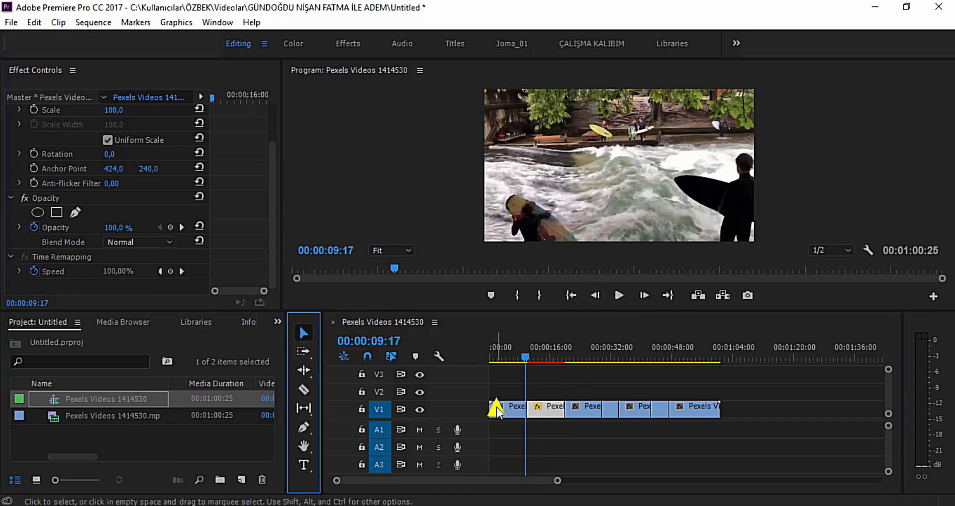
# Step: Delete the sped-up second piece, leaving a gap, and select the small piece after it
pyautogui.click(547, 410)
pyautogui.press('Delete')
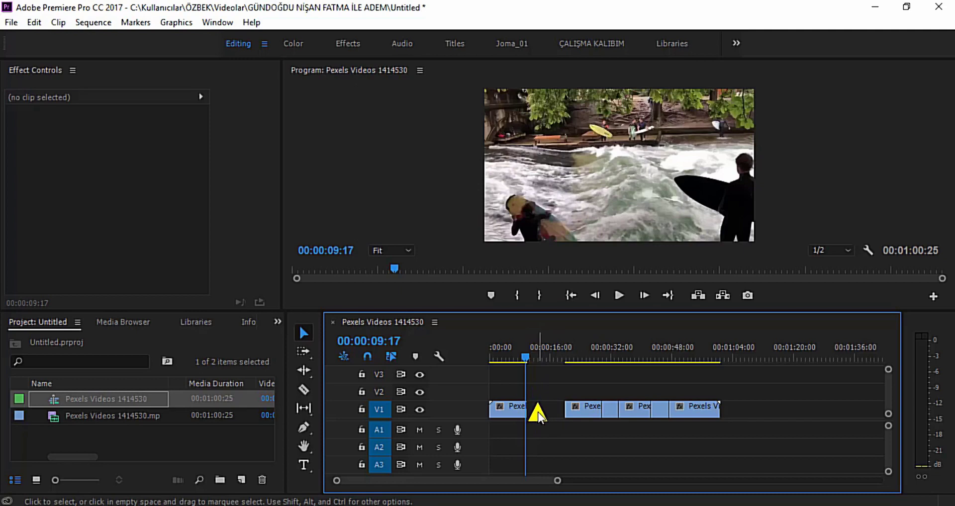
pyautogui.click(609, 408)
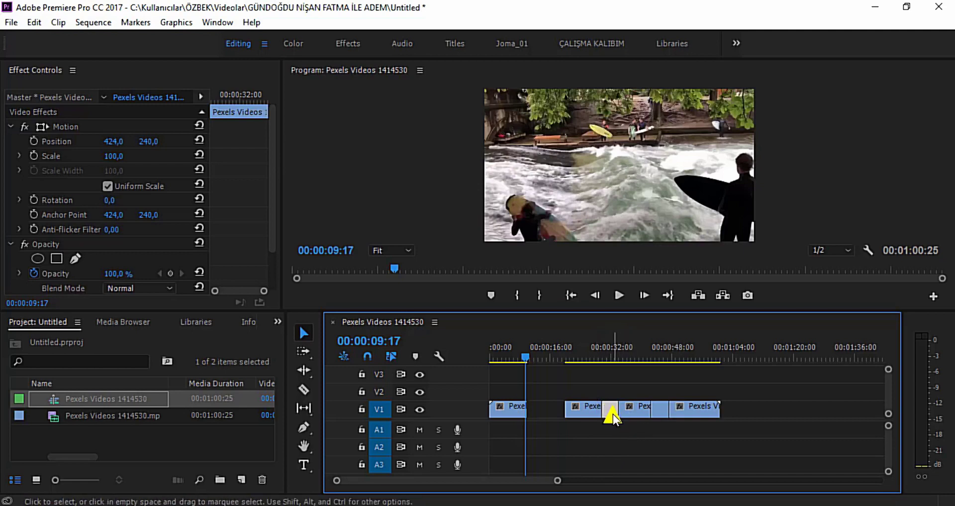
# Step: Ripple-delete two short pieces, shortening the sequence to 00:00:48:00
pyautogui.rightClick(610, 412)
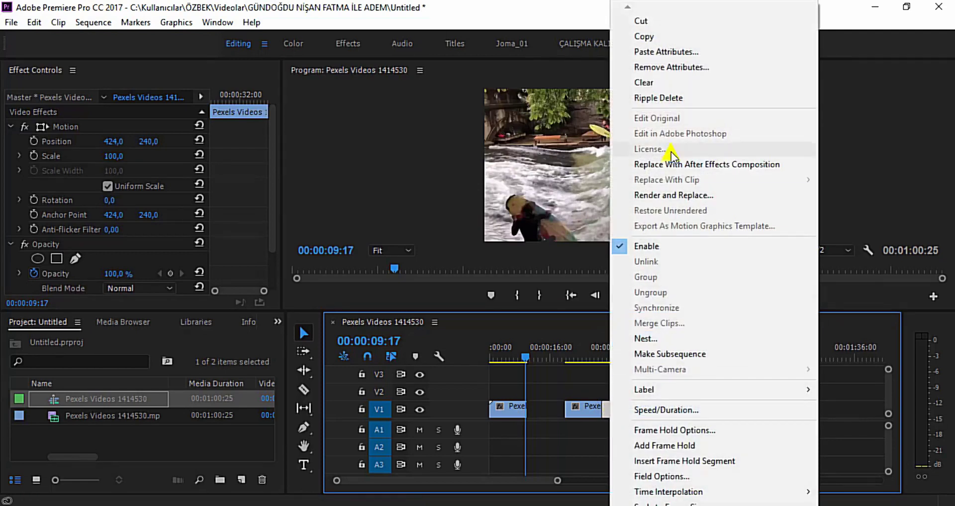
pyautogui.click(670, 97)
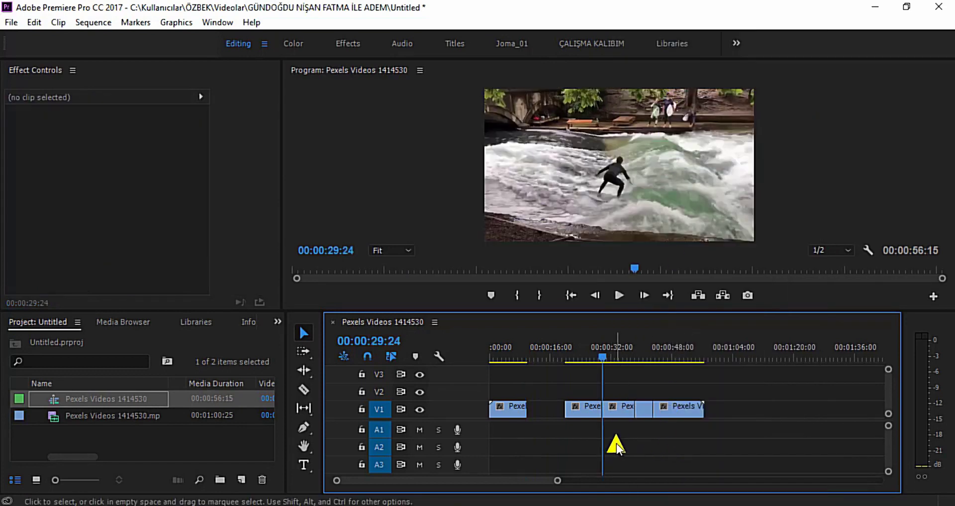
pyautogui.click(614, 410)
pyautogui.rightClick(613, 410)
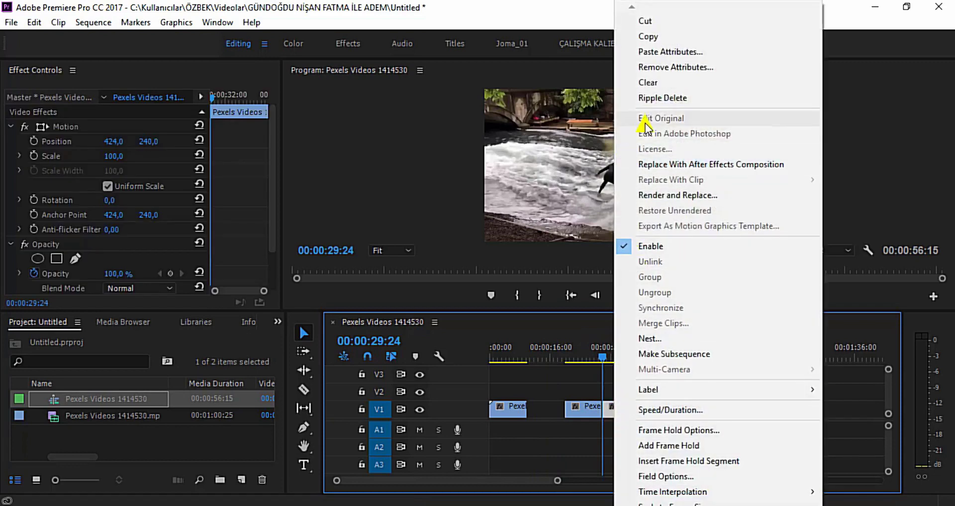
pyautogui.click(669, 98)
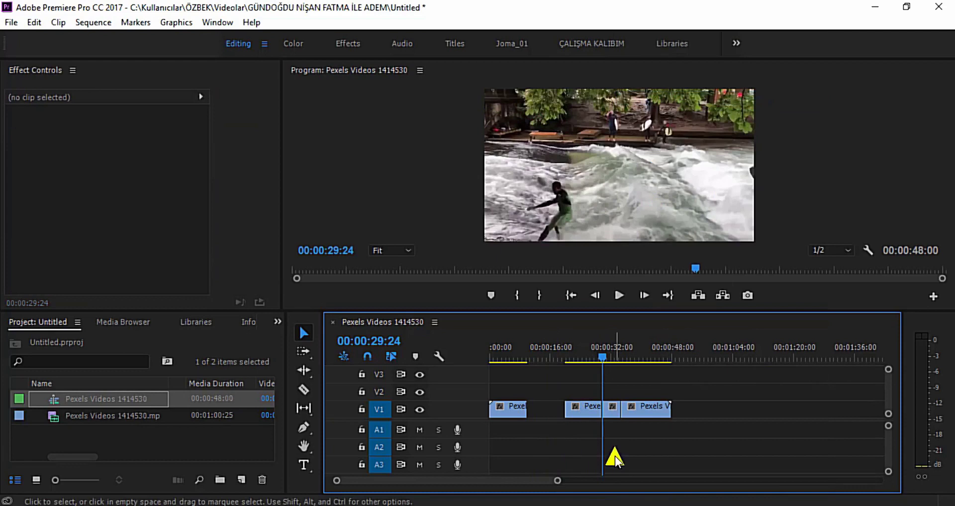
# Step: Ripple-delete a third piece (sequence 00:00:43:06) and slide the middle piece against the first
pyautogui.click(614, 406)
pyautogui.rightClick(613, 407)
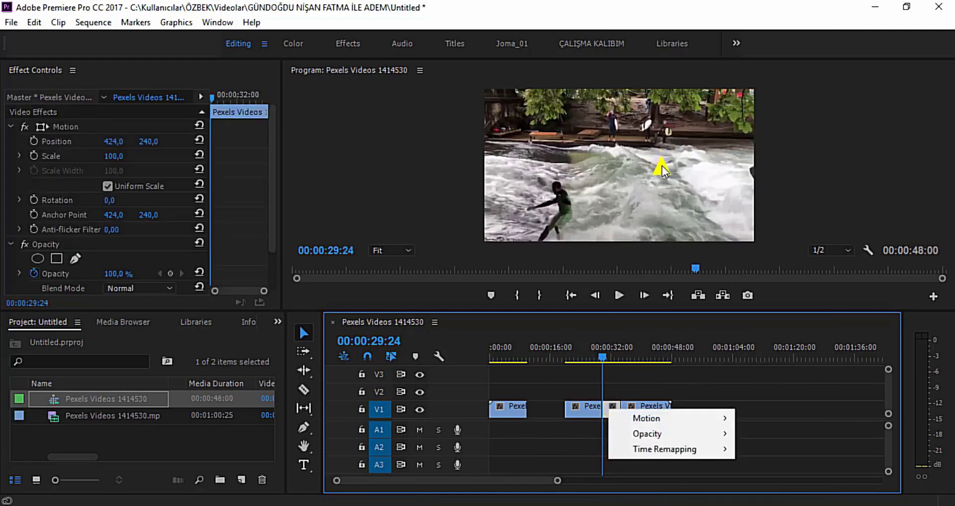
pyautogui.click(649, 377)
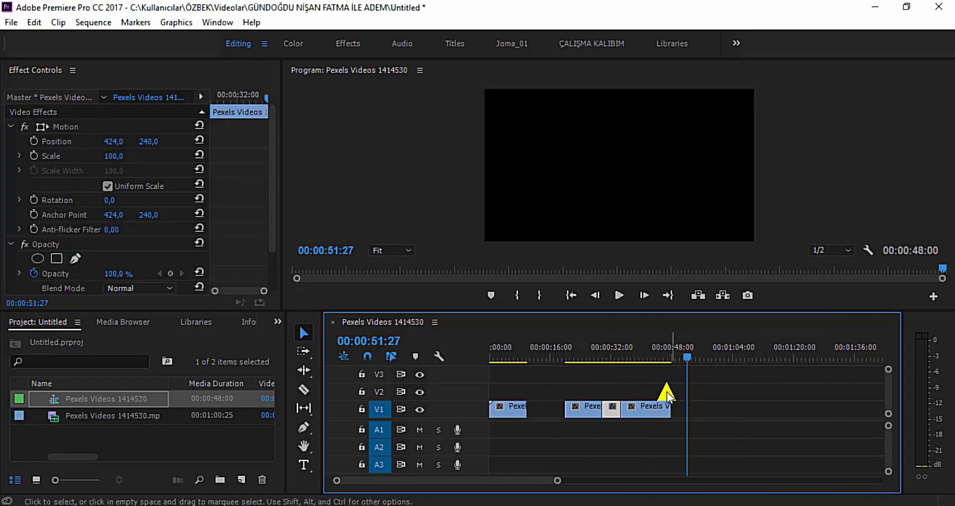
pyautogui.rightClick(613, 413)
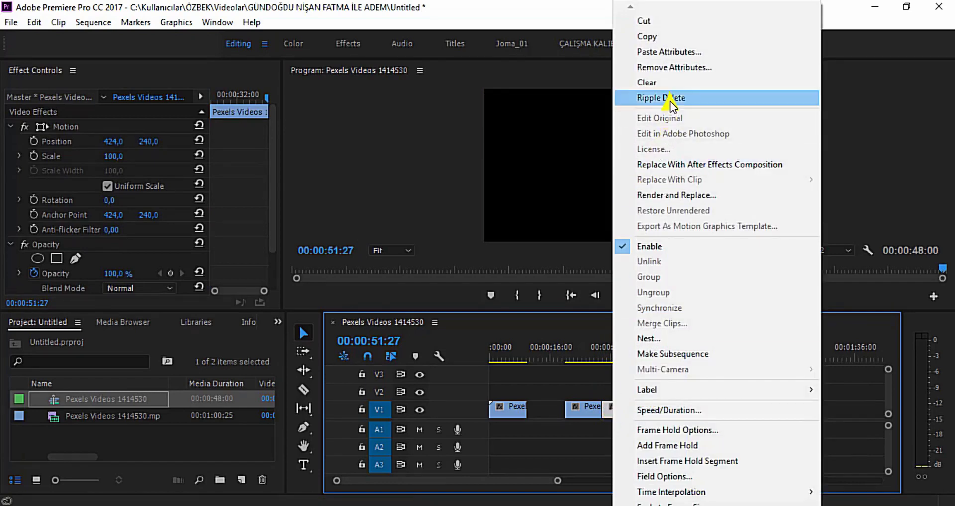
pyautogui.click(667, 97)
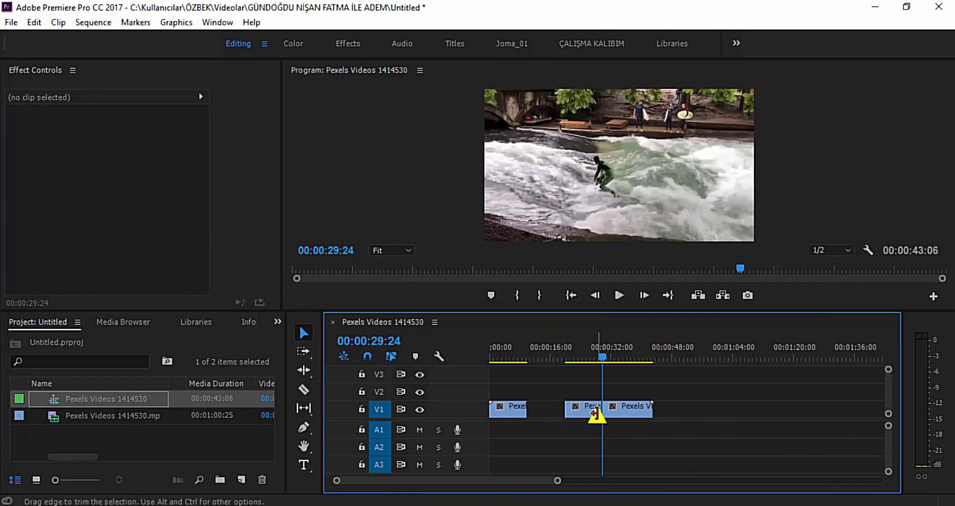
pyautogui.moveTo(585, 411); pyautogui.dragTo(546, 411)
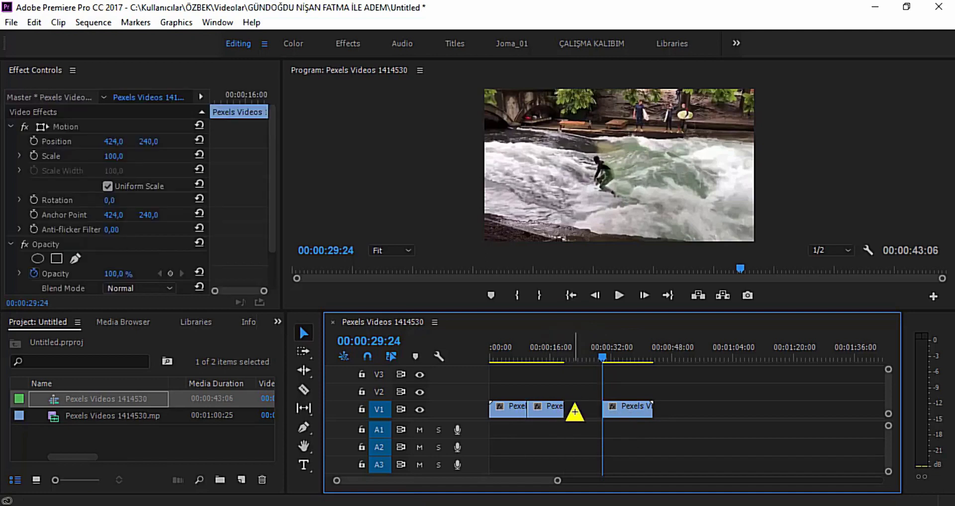